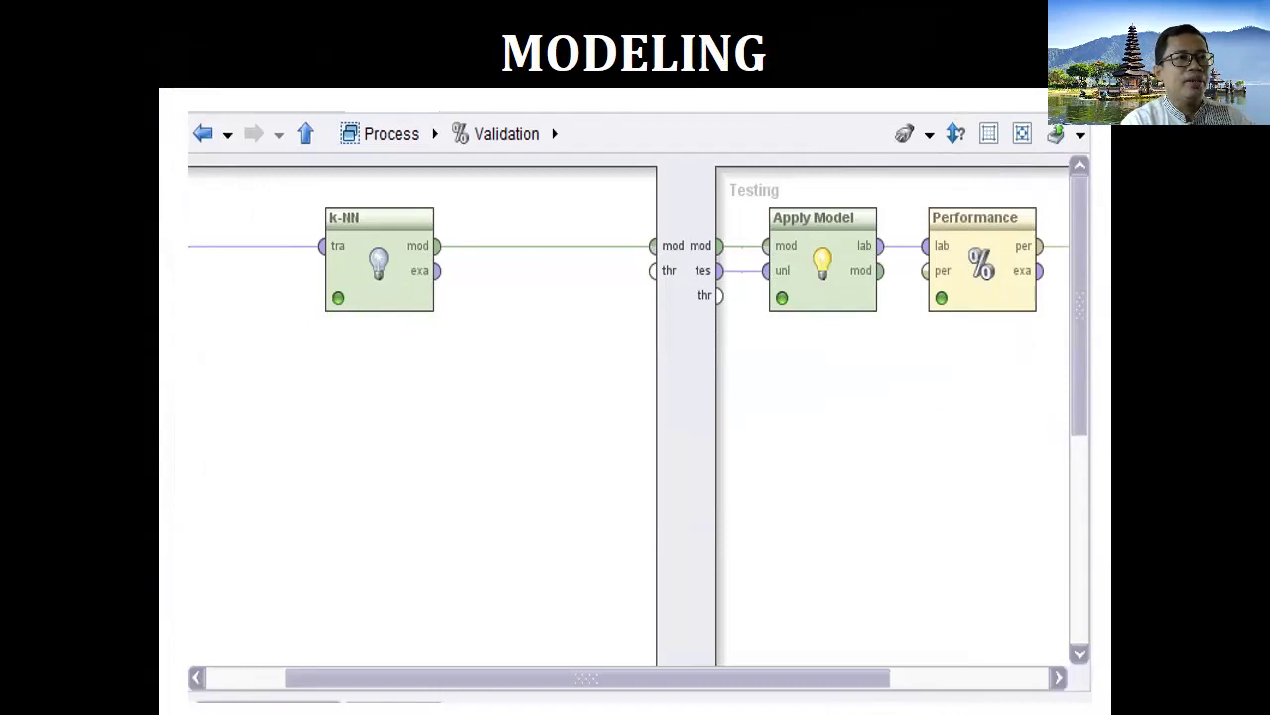
key("Right")
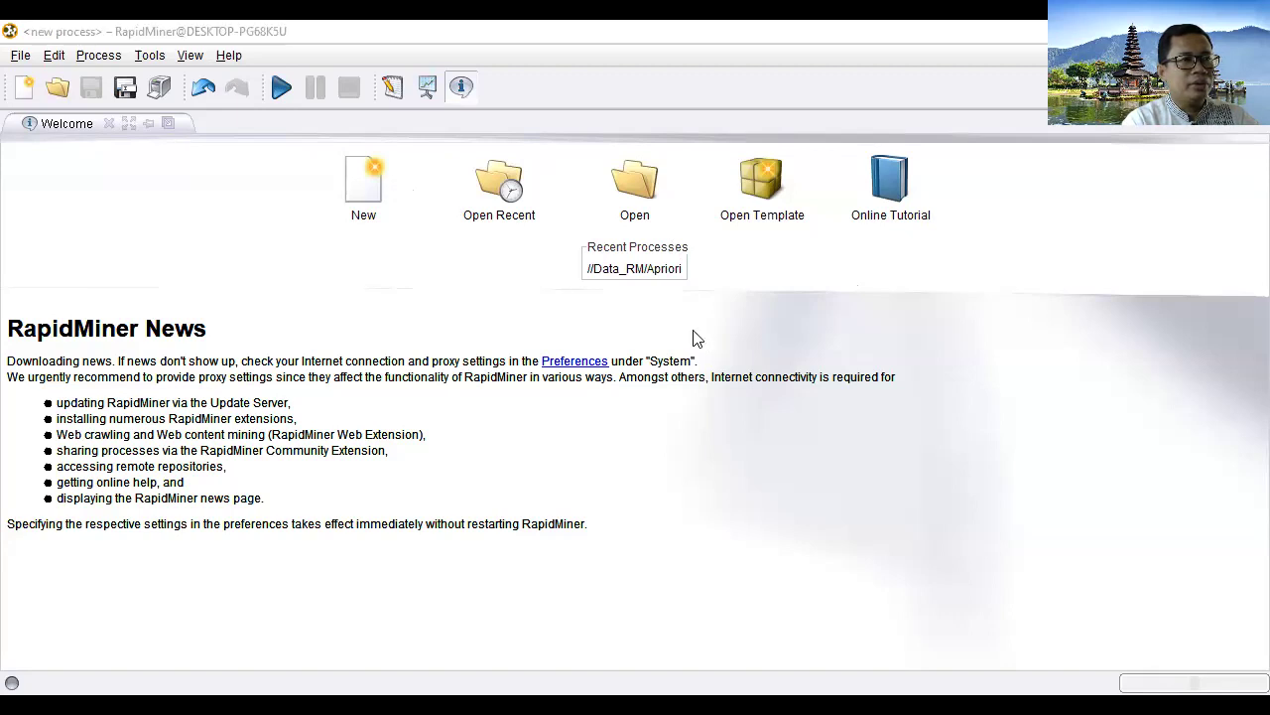
Create a new process and add the Golf dataset from the Samples data folder to its canvas
left_click(20, 55)
left_click(44, 79)
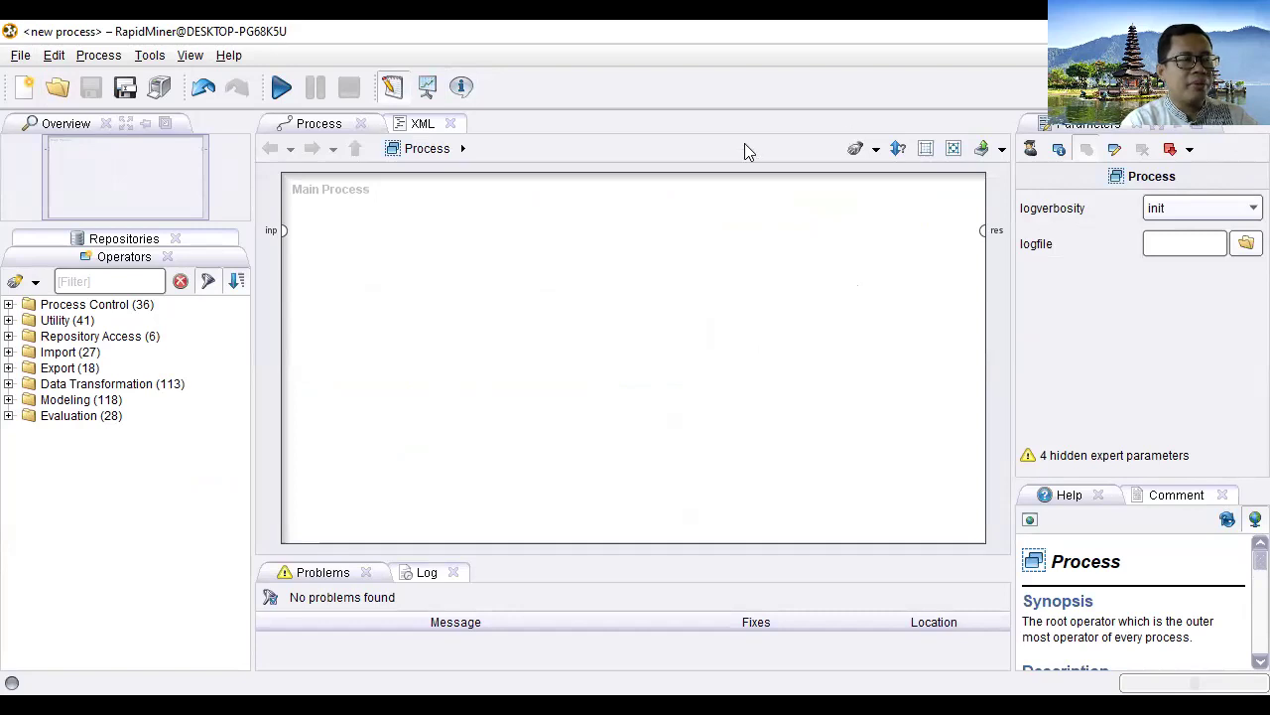
left_click(122, 241)
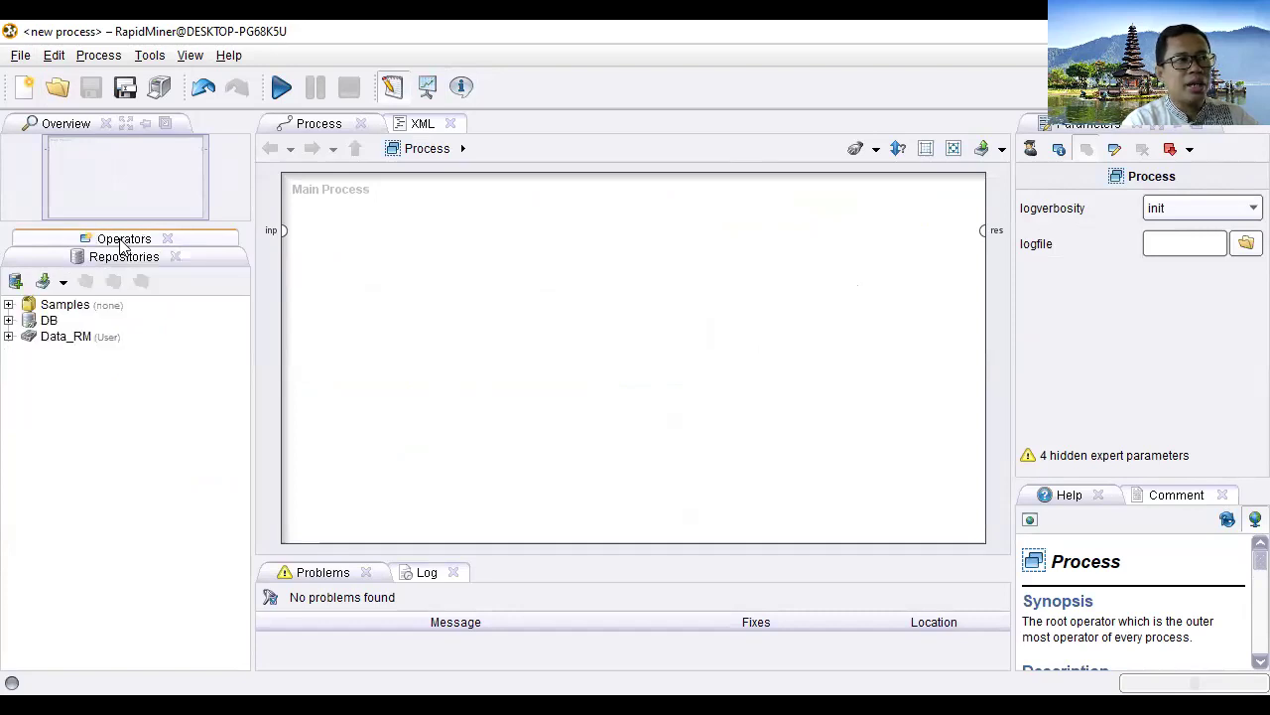
left_click(8, 305)
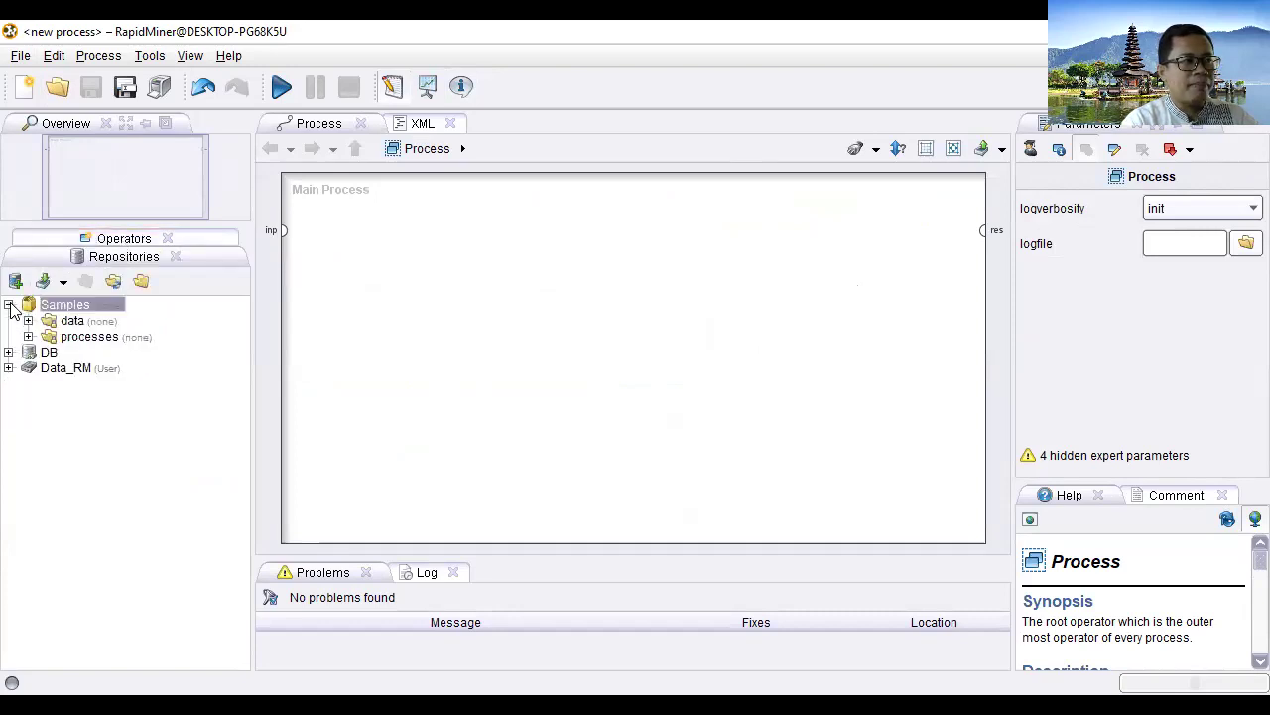
left_click(29, 320)
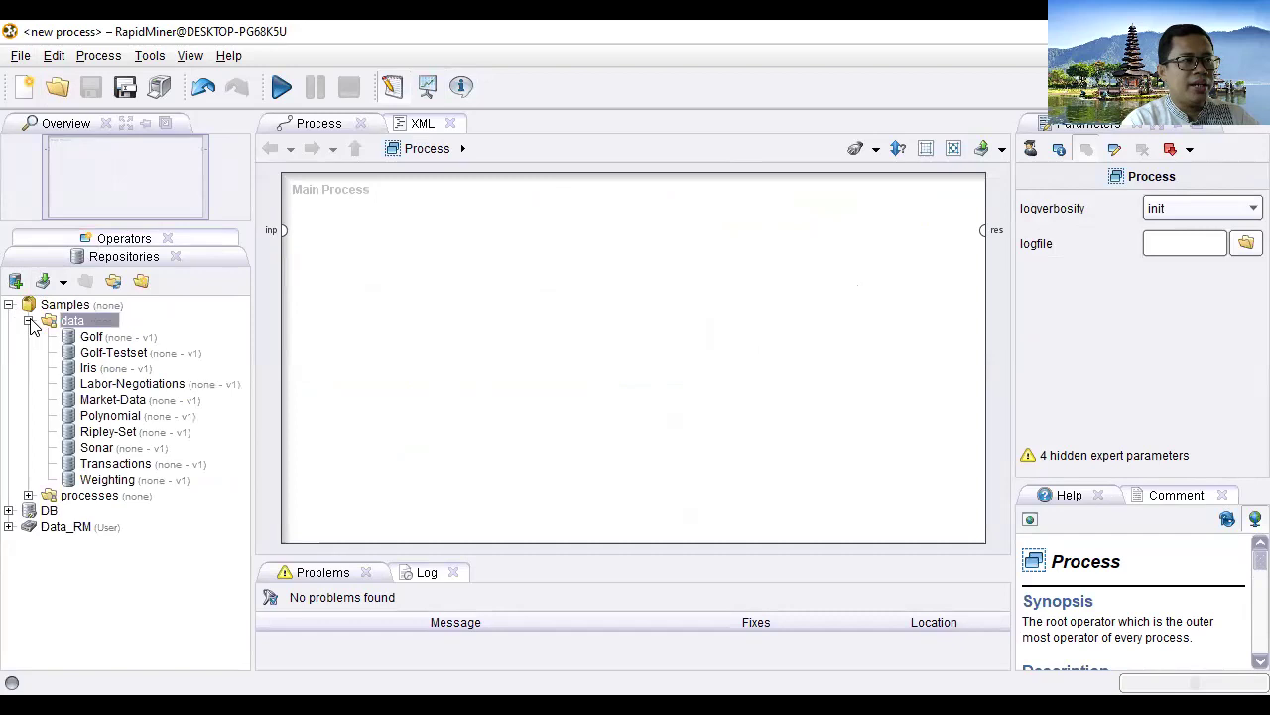
left_click(92, 337)
left_click_drag(95, 345, 373, 281)
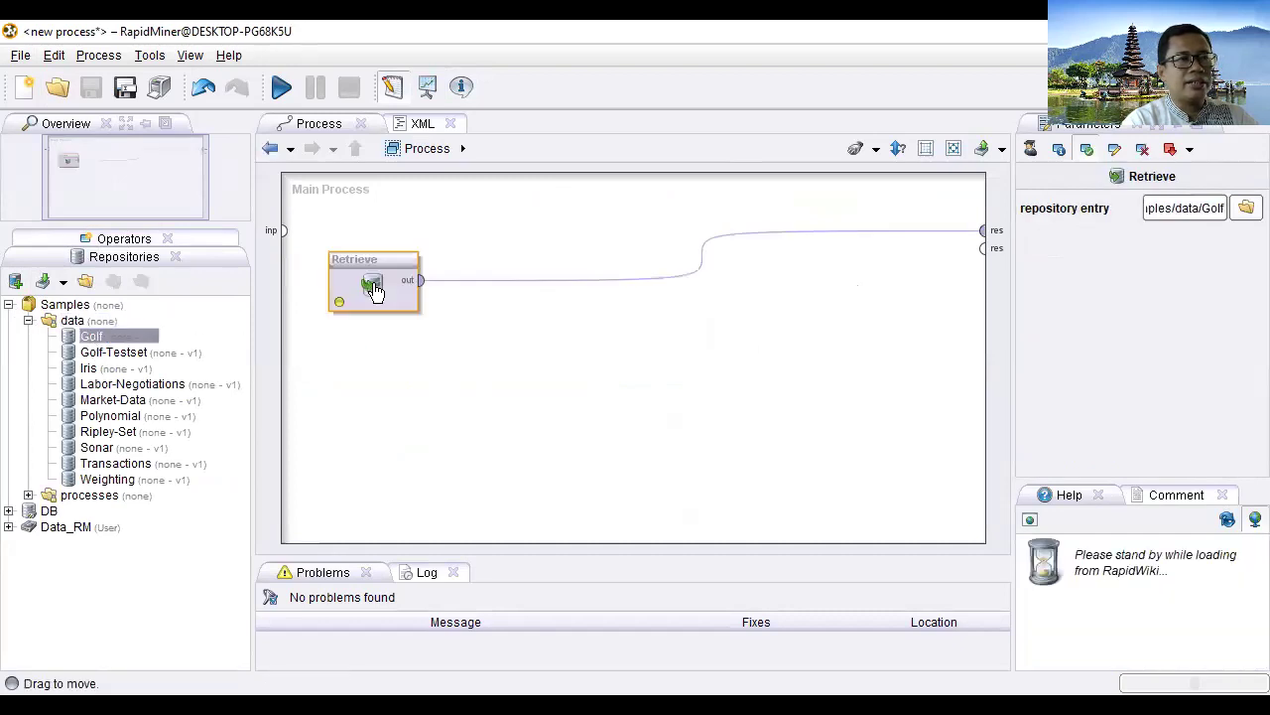
left_click(29, 320)
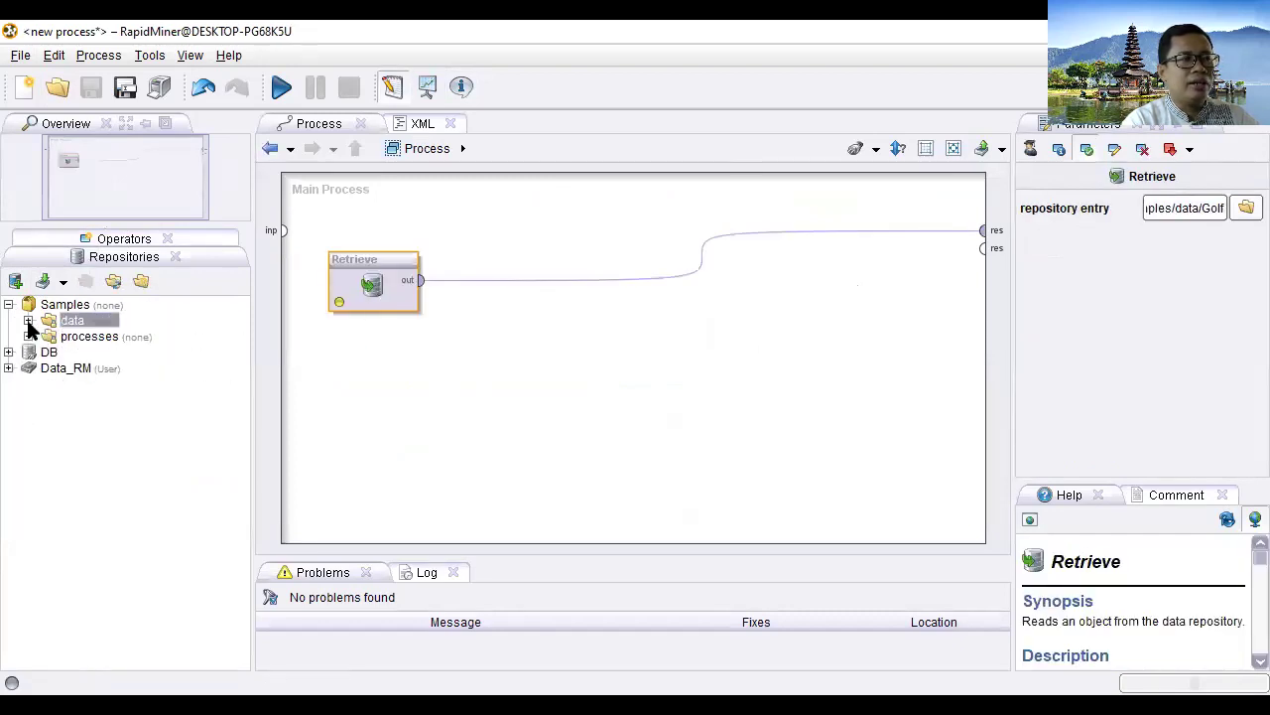
Find the X-Validation operator and add it to the main process between the Golf Retrieve operator and the result port
left_click(125, 240)
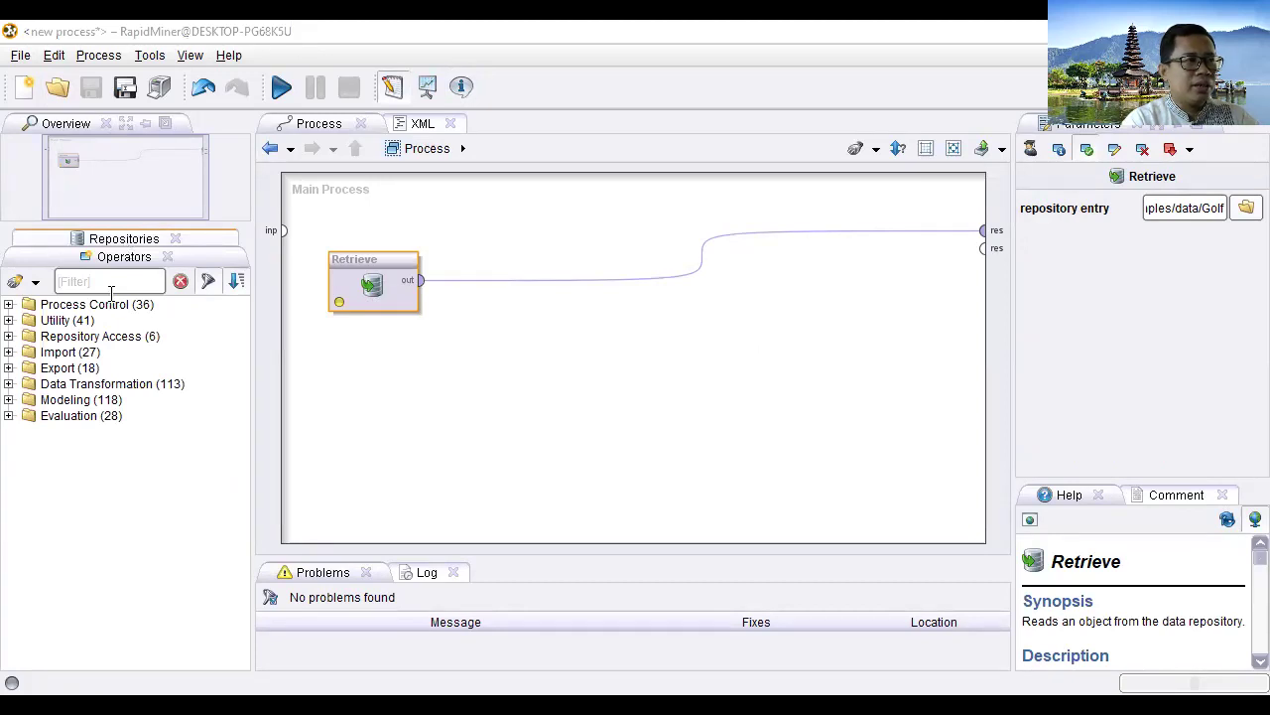
left_click(112, 288)
type("valid")
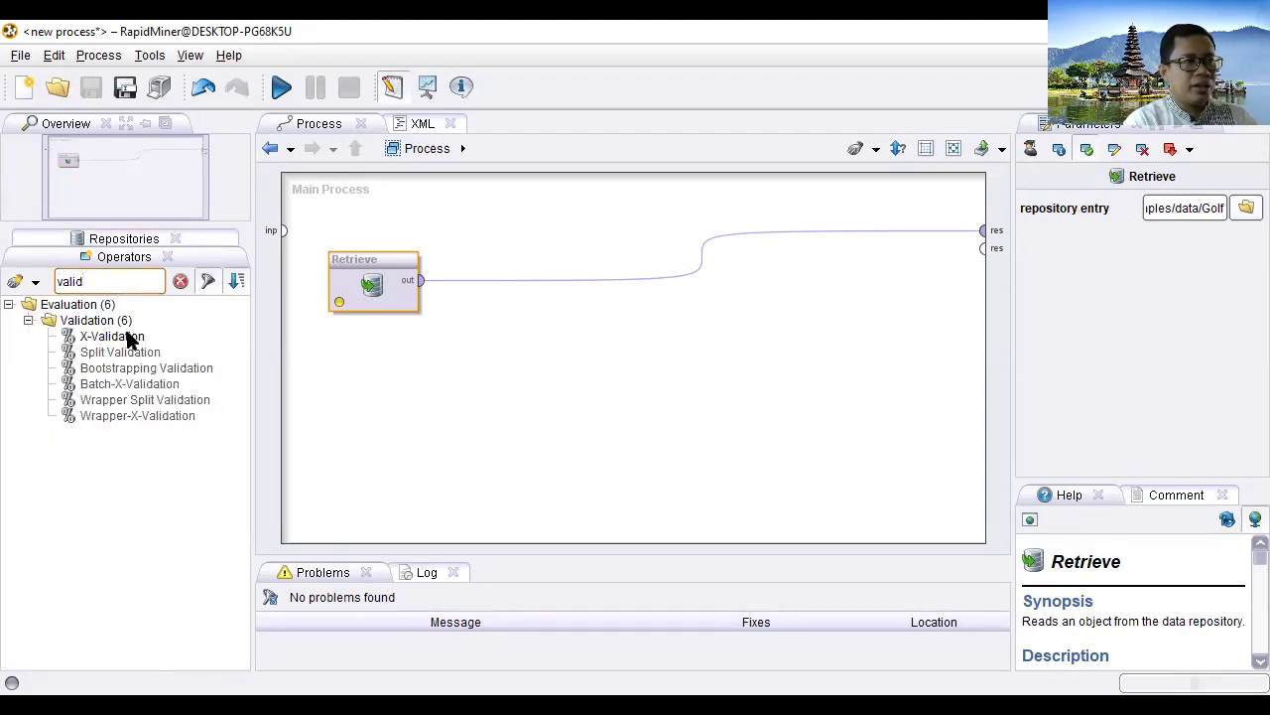
left_click_drag(127, 339, 612, 264)
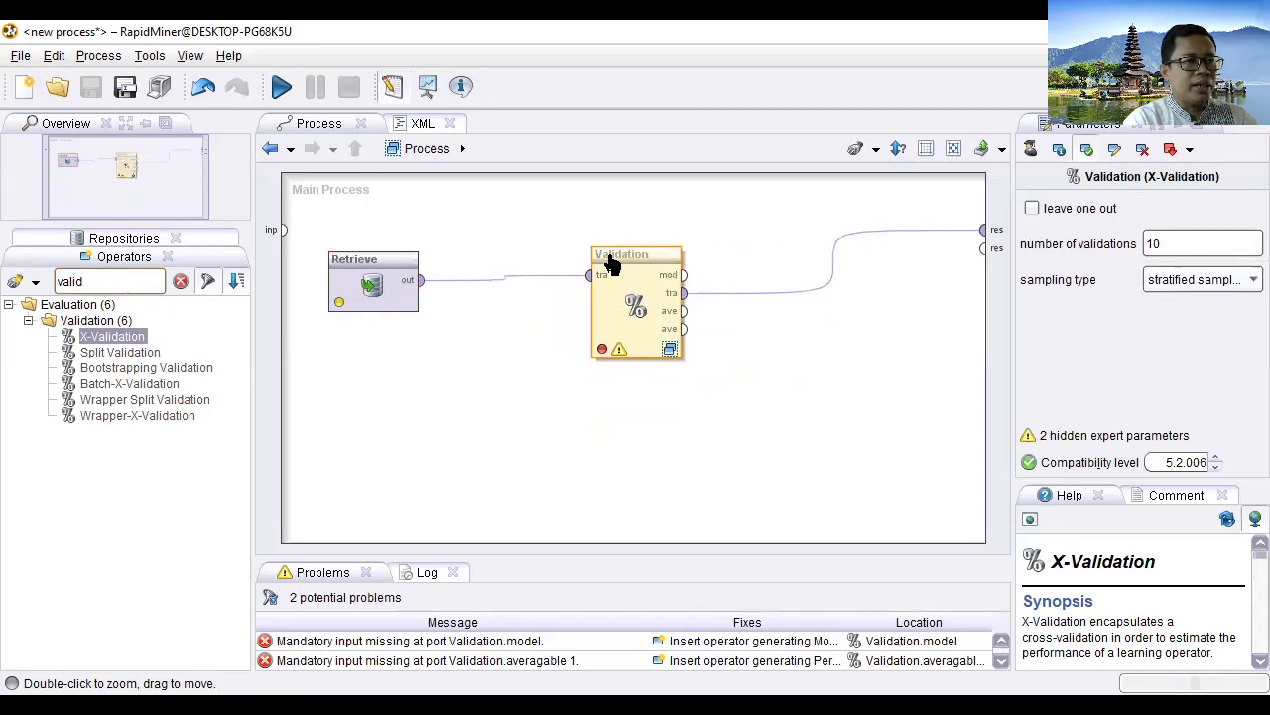
Connect the Validation operator's mod, tra and first ave outputs to the first three result ports of the process
left_click_drag(685, 277, 982, 231)
left_click(767, 422)
left_click_drag(683, 293, 983, 249)
left_click_drag(682, 311, 982, 266)
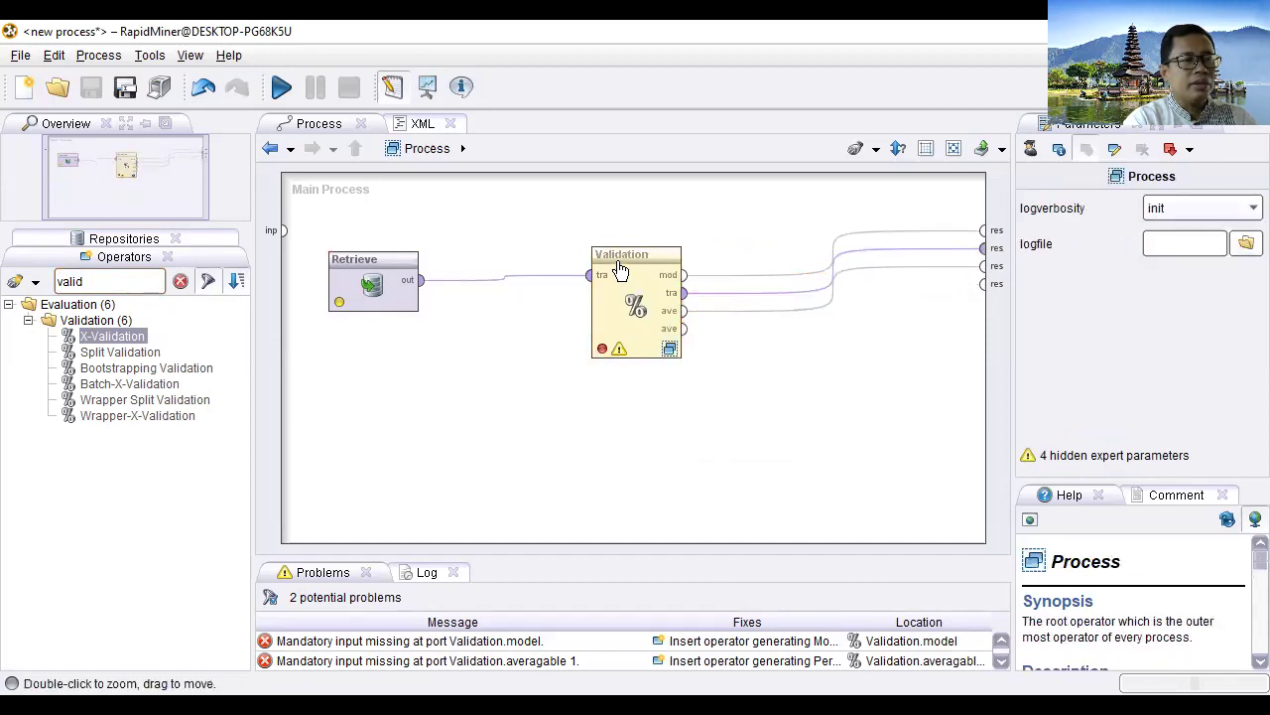
Open the Validation operator's subprocess and add a k-NN operator to its Training area
left_click(609, 260)
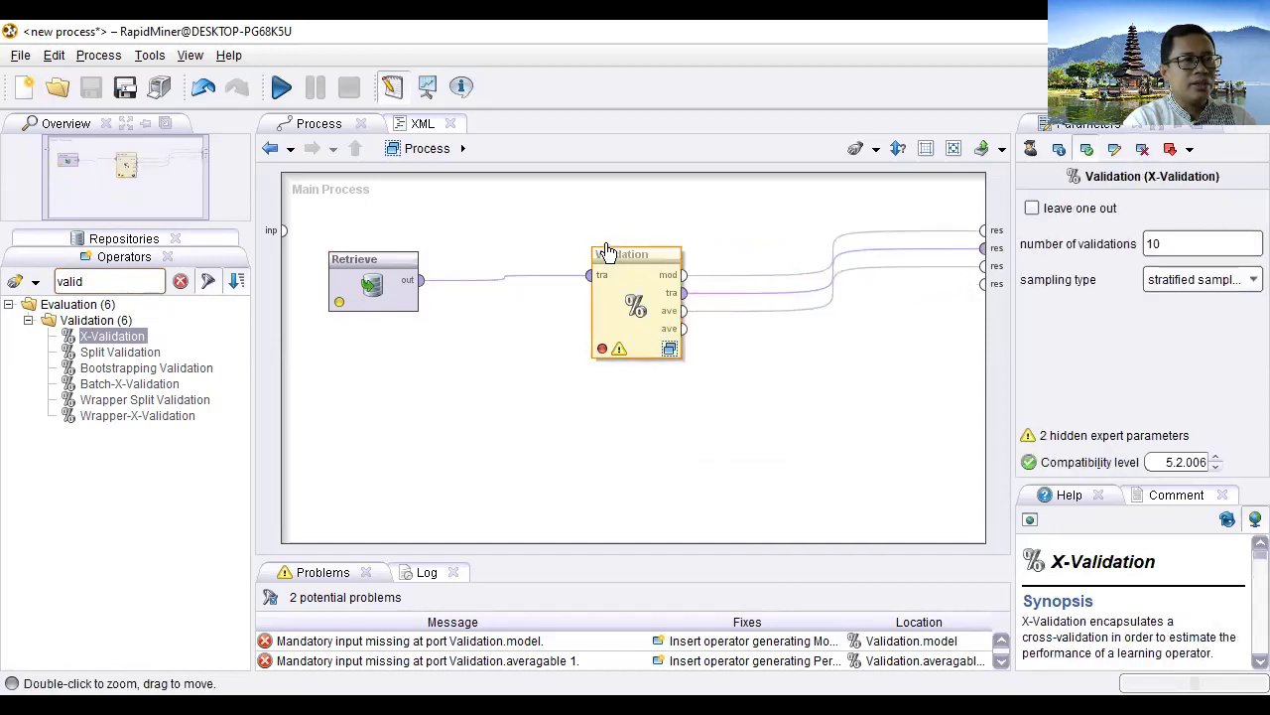
left_click(670, 351)
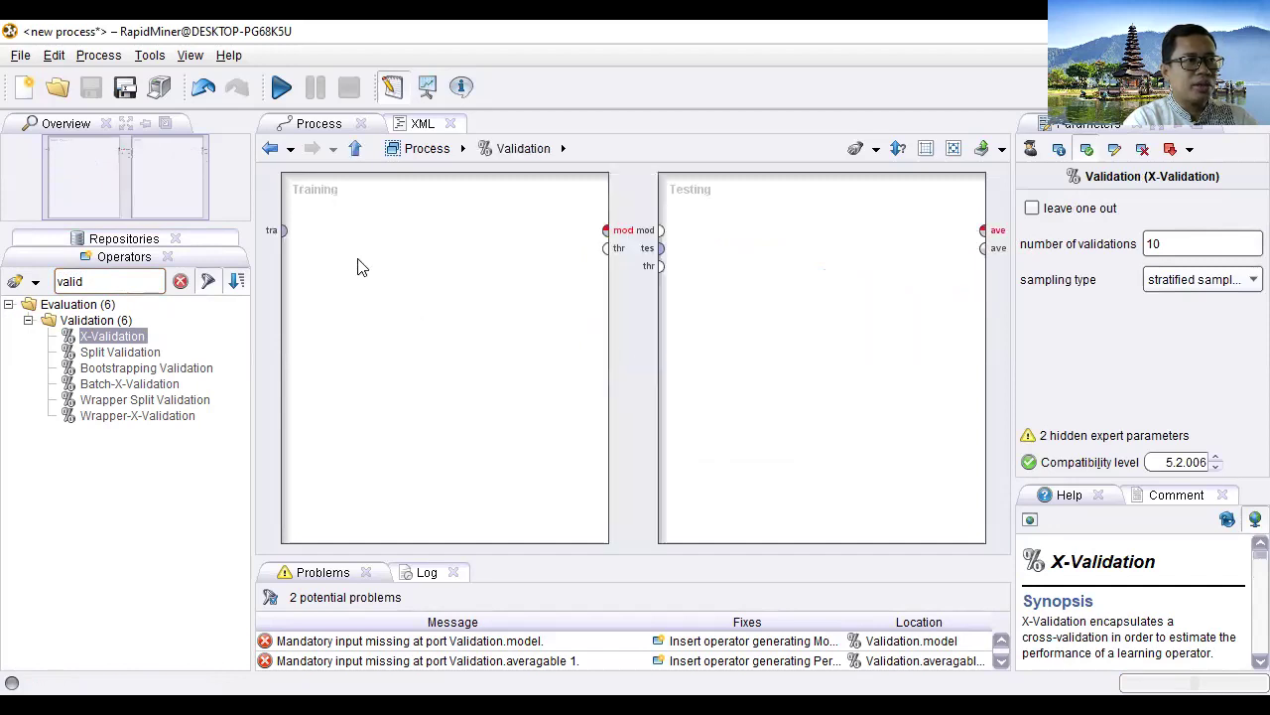
double_click(96, 278)
type("k-")
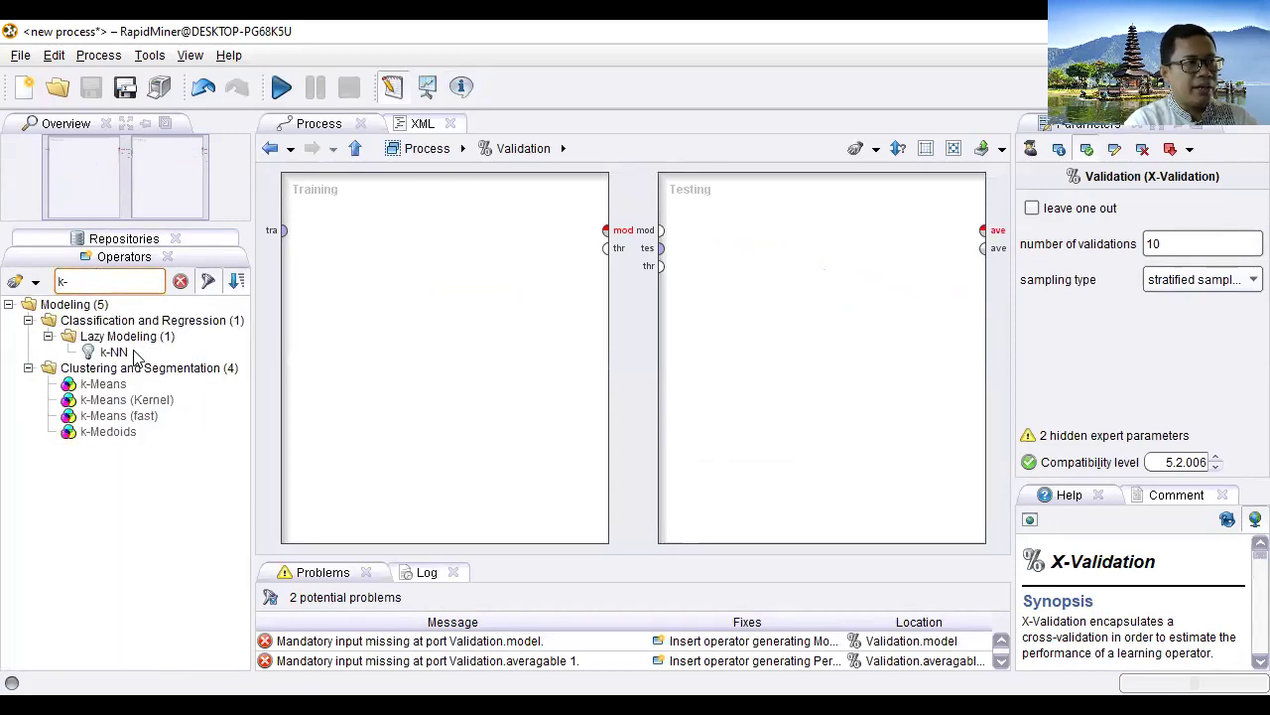
left_click_drag(115, 352, 412, 270)
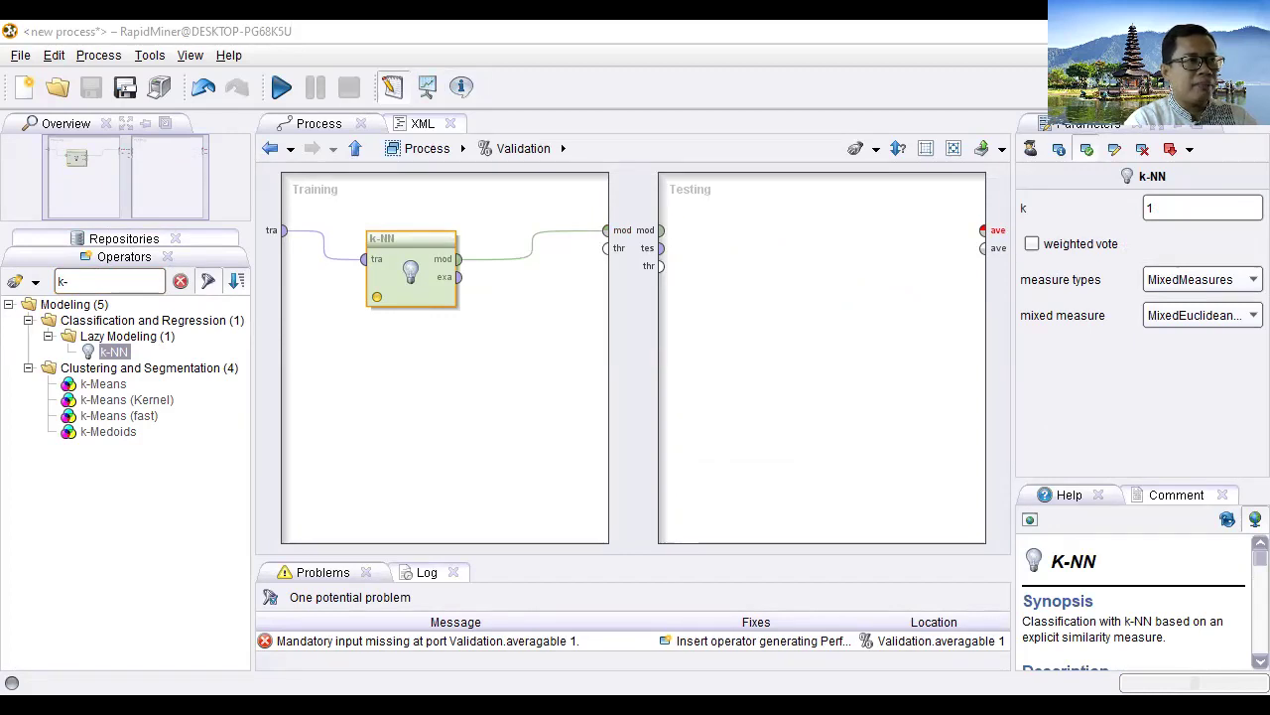
Find the Apply Model operator and add it to the Testing area, wired to the model and test-set inputs
key("BackSpace")
key("BackSpace")
type("ap")
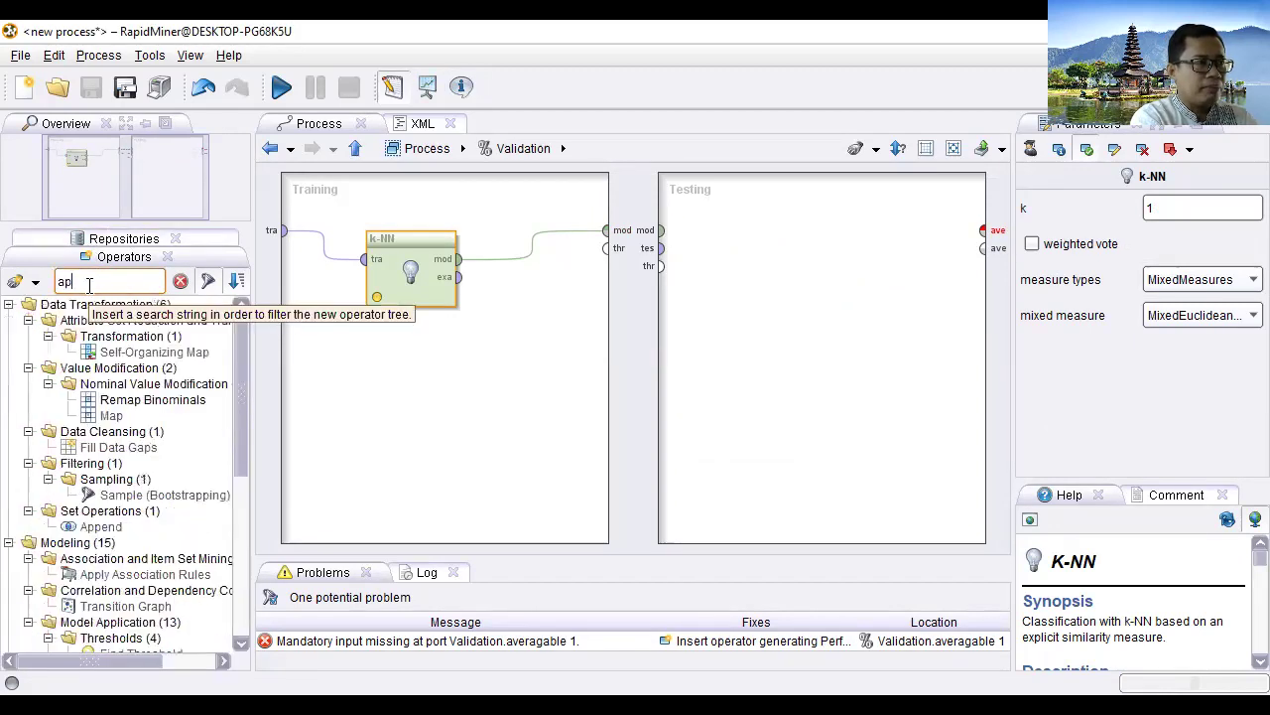
type("ply")
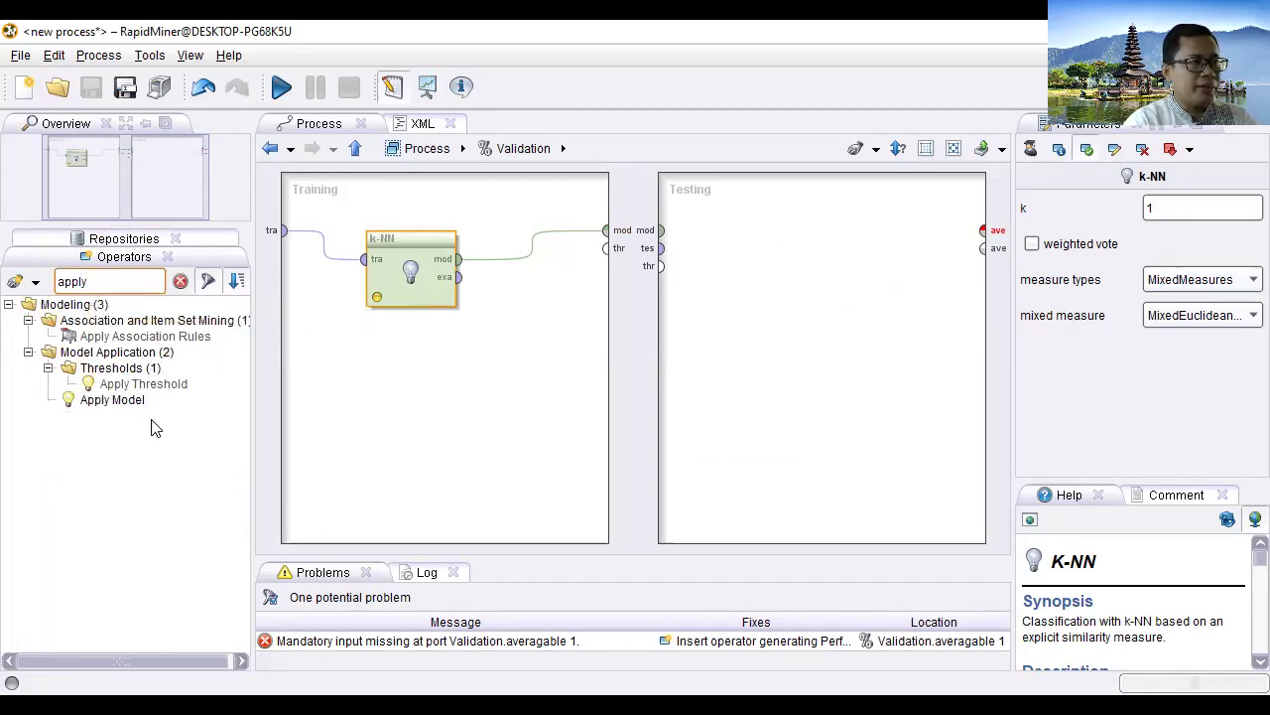
left_click_drag(120, 399, 761, 220)
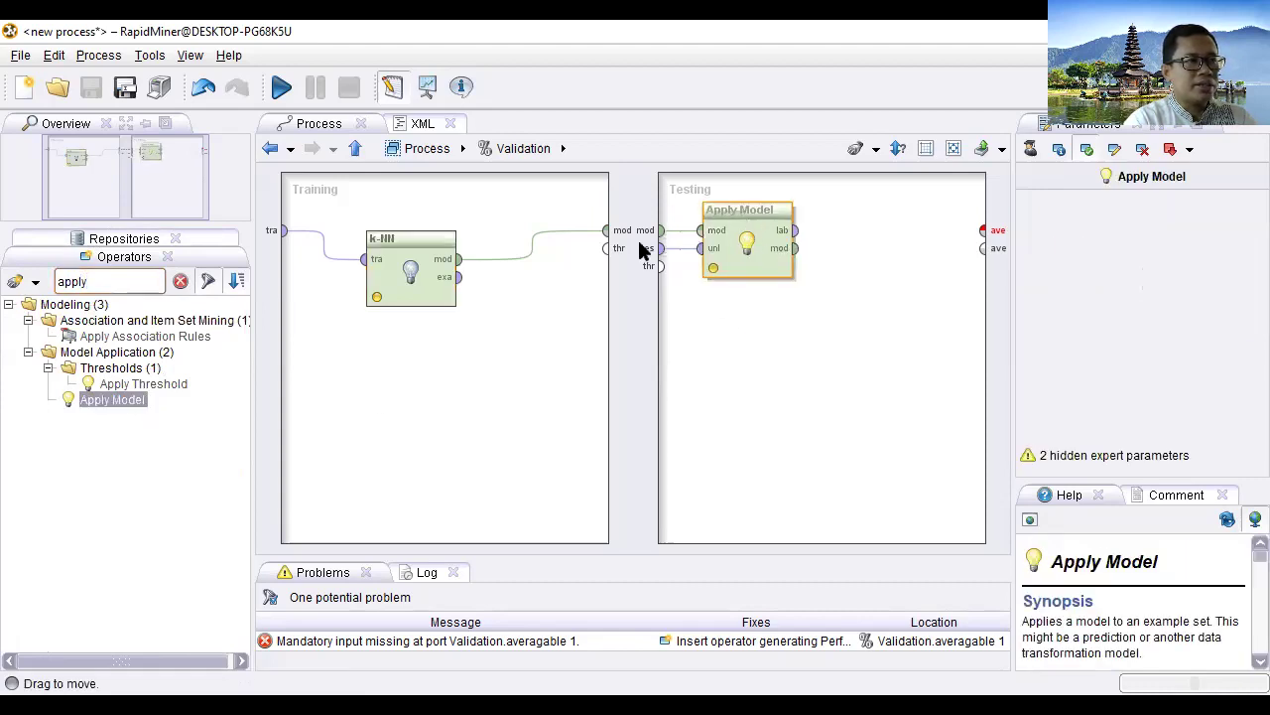
Add a Performance (Classification) operator after Apply Model in the Testing area and align it level with Apply Model
type("perfor")
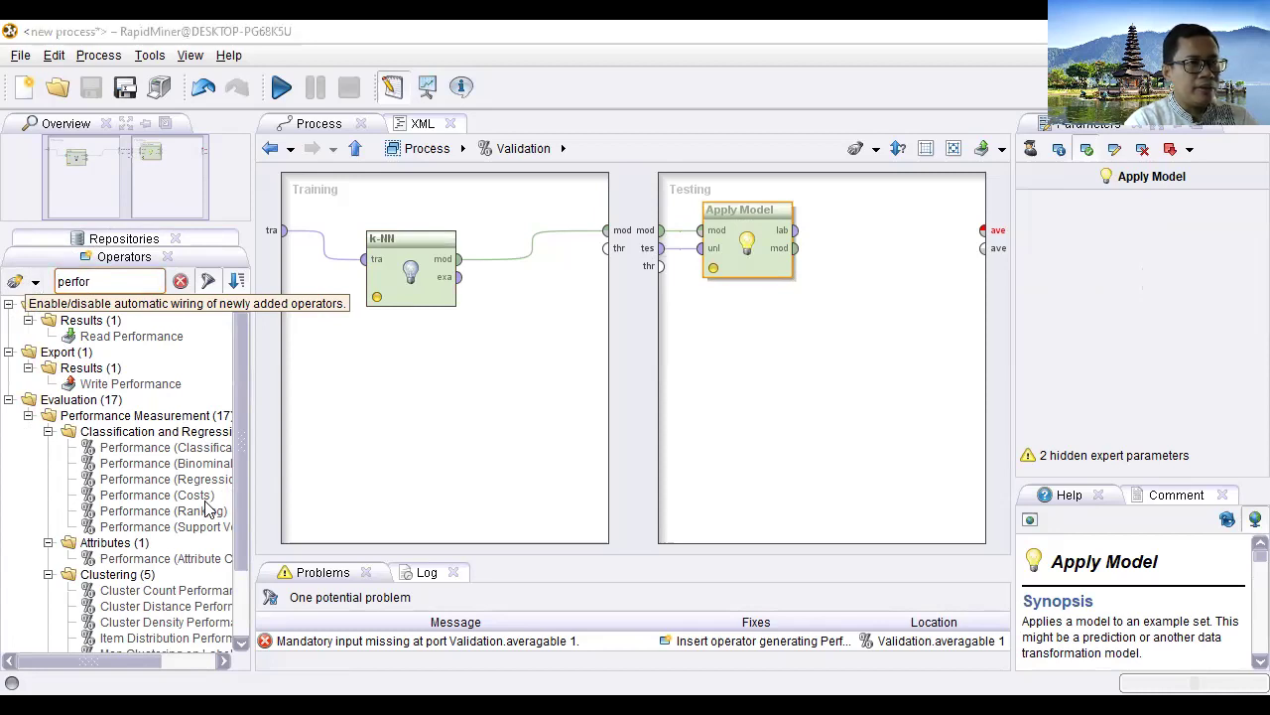
type("man")
left_click_drag(114, 663, 159, 665)
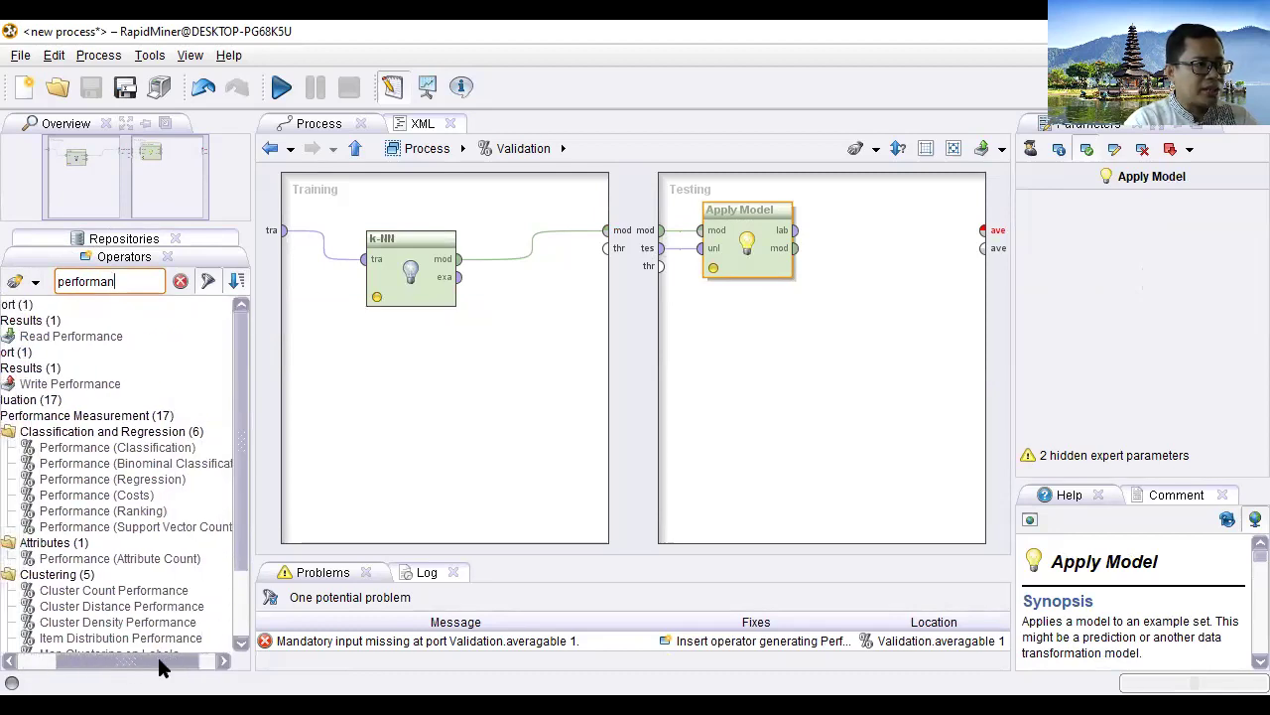
left_click_drag(71, 454, 874, 276)
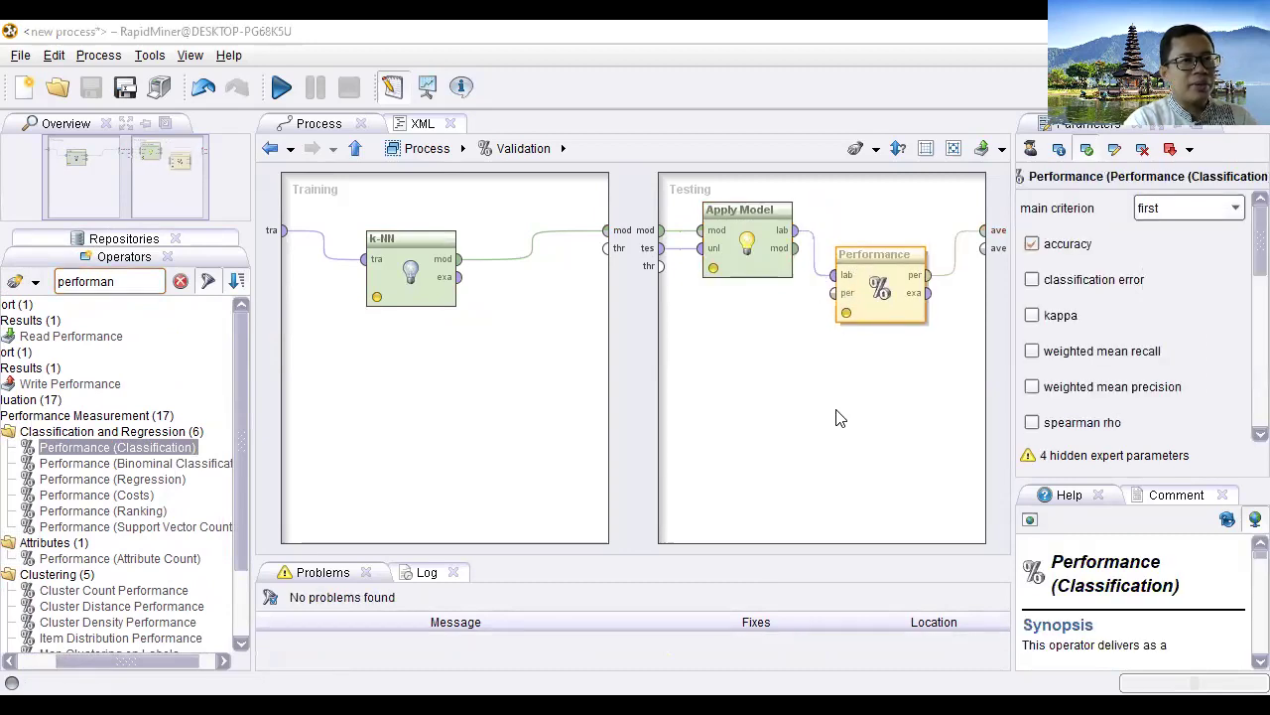
left_click_drag(885, 273, 884, 228)
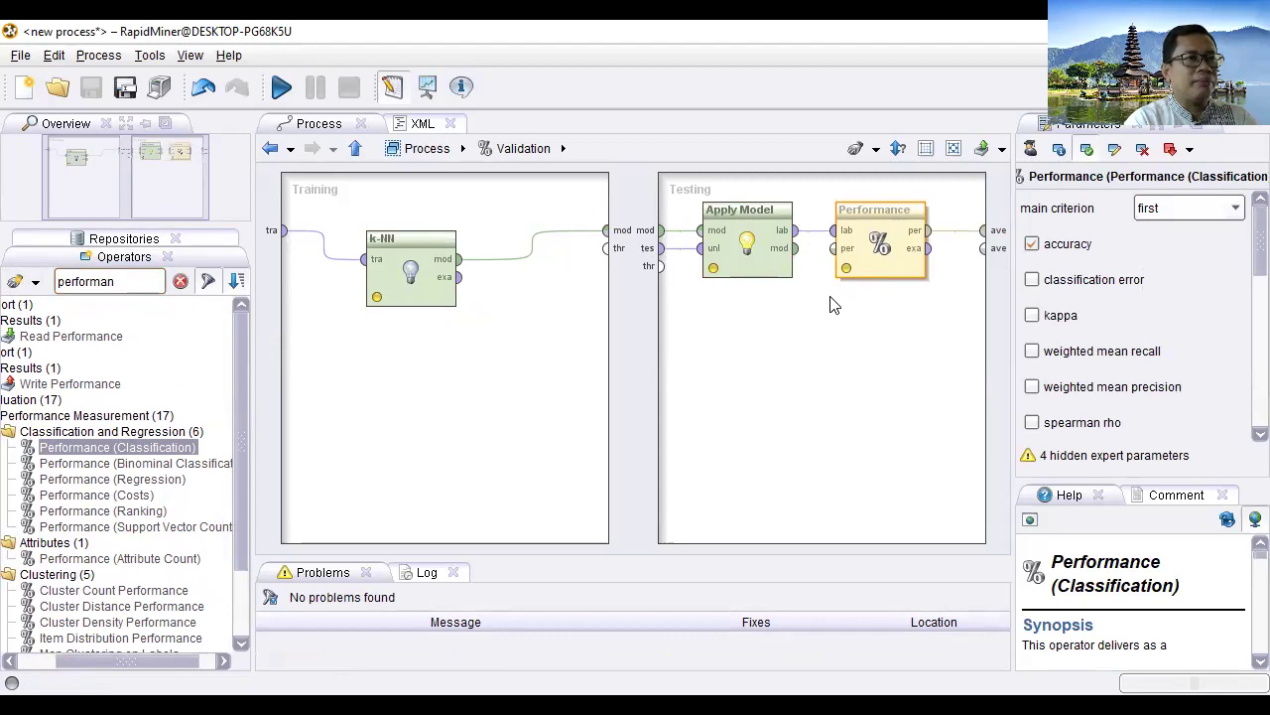
Review the k-NN operator's k parameter and return to the main process
left_click(395, 248)
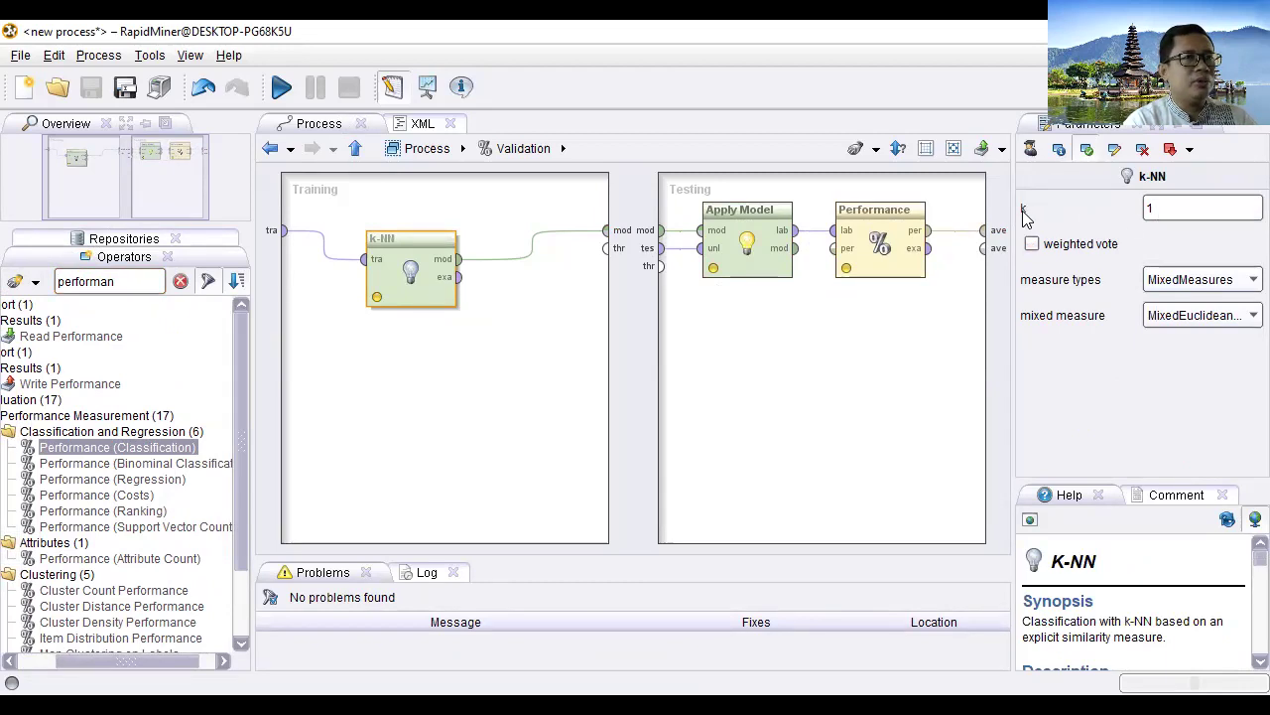
mouse_move(1025, 216)
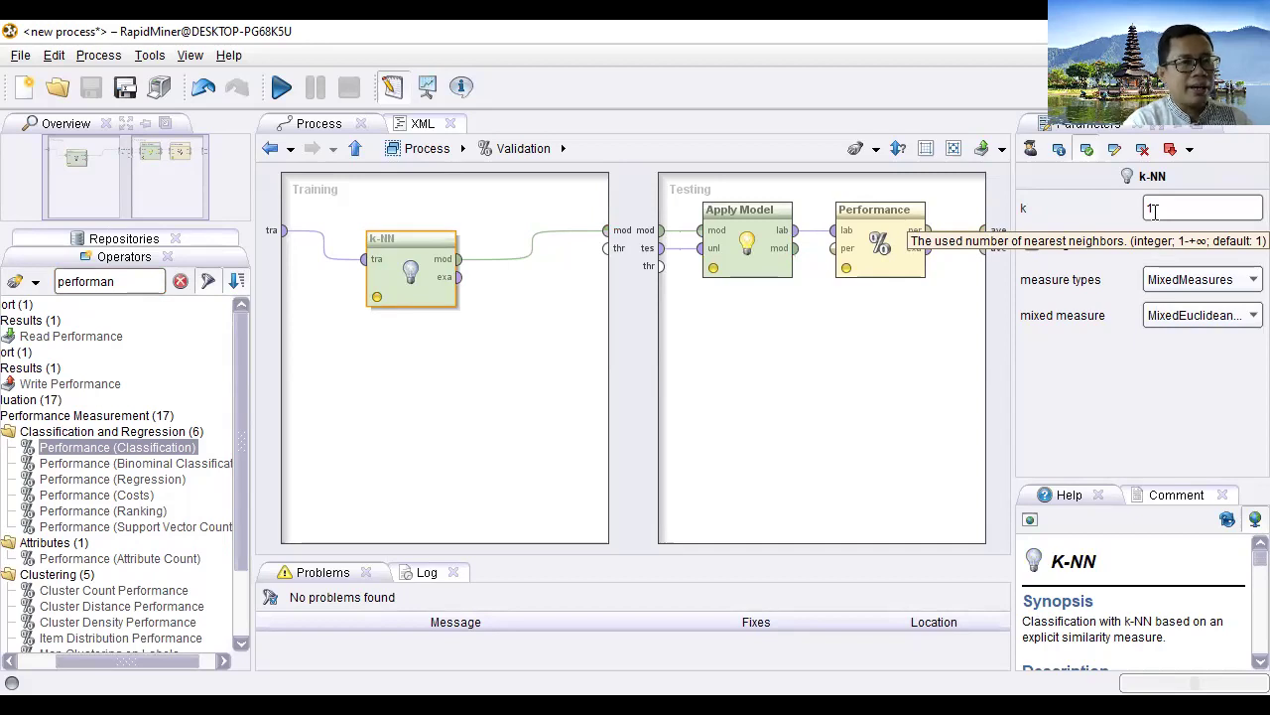
left_click(355, 148)
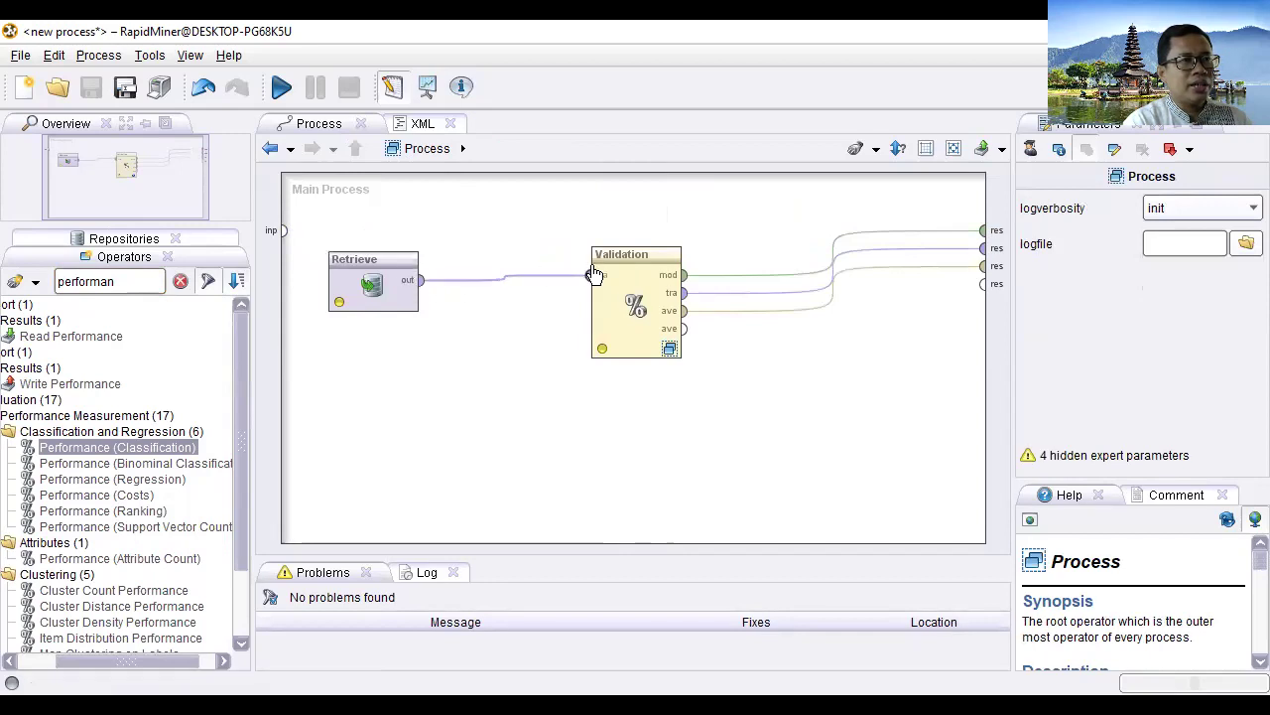
Run the process, saving it as K-nn in the Data_RM repository before it starts
left_click(282, 87)
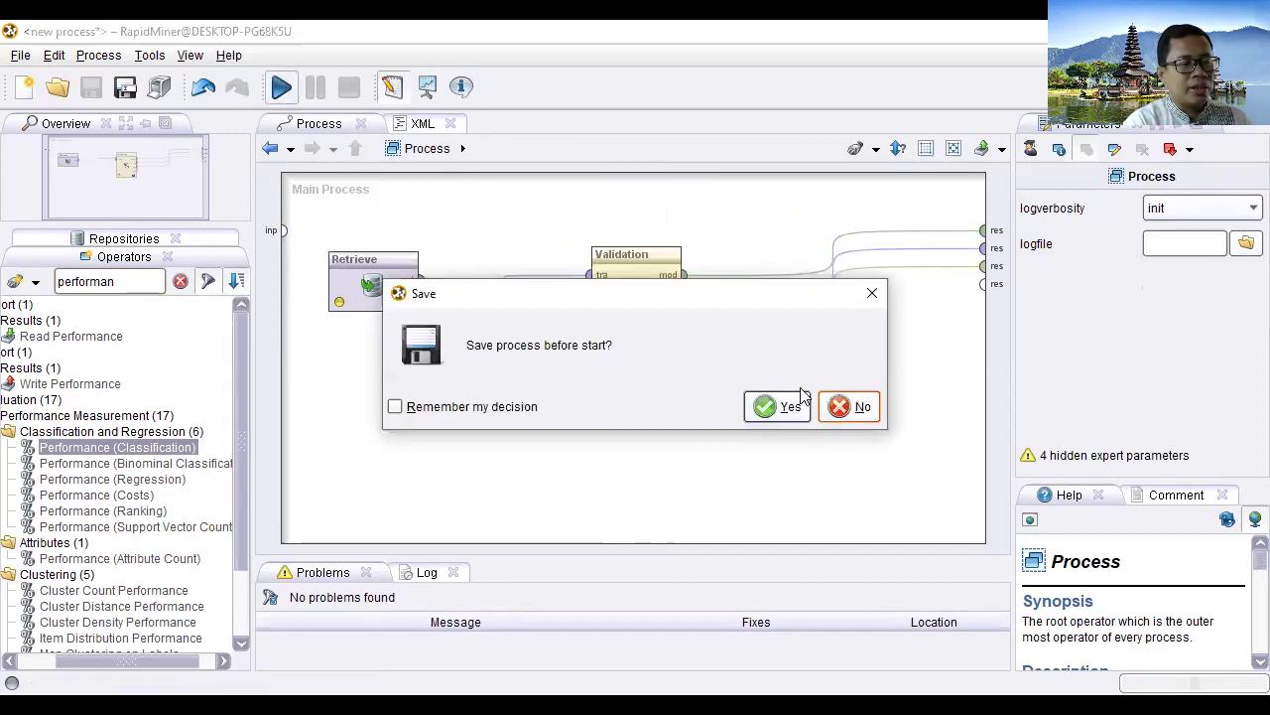
left_click(784, 412)
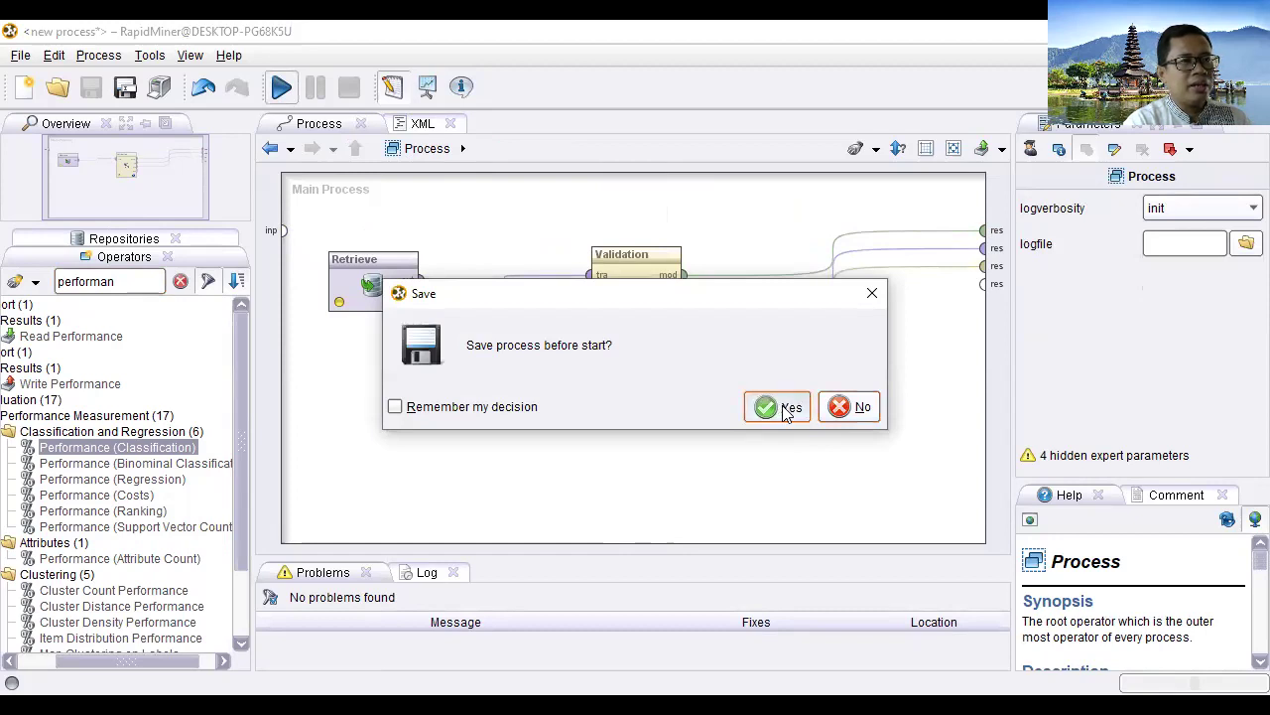
left_click(299, 234)
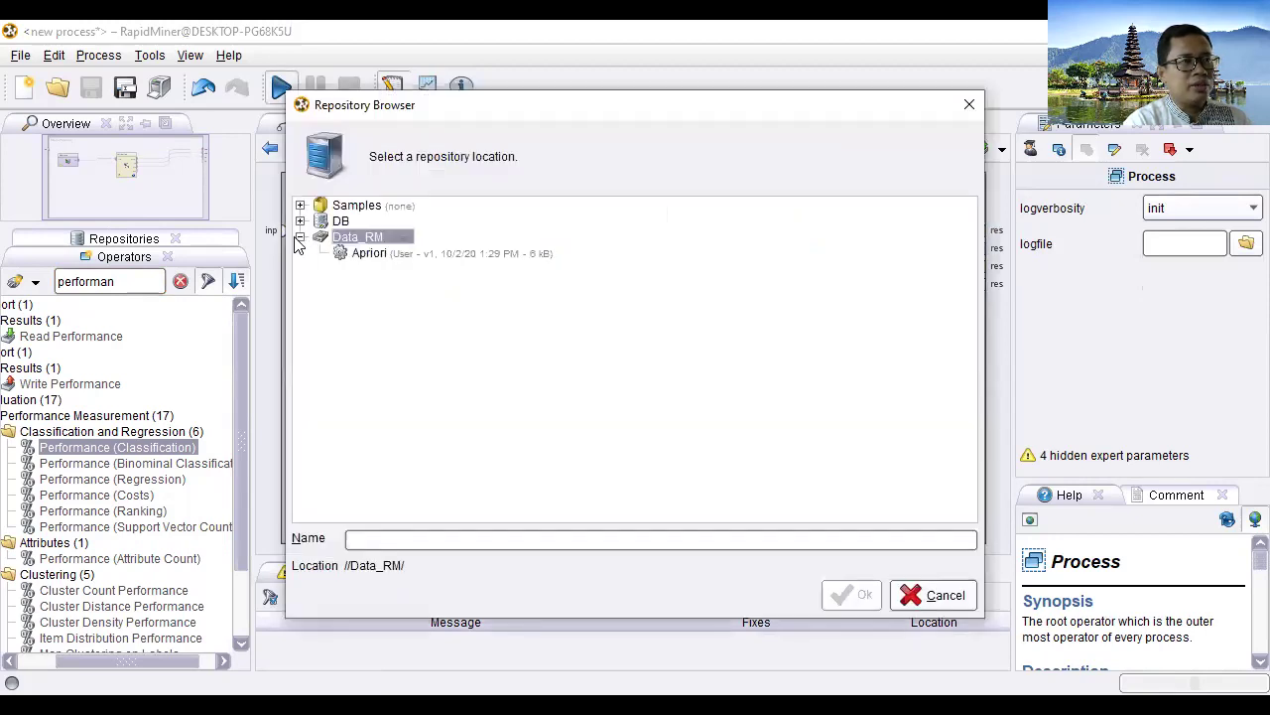
left_click(562, 538)
type("K-nn")
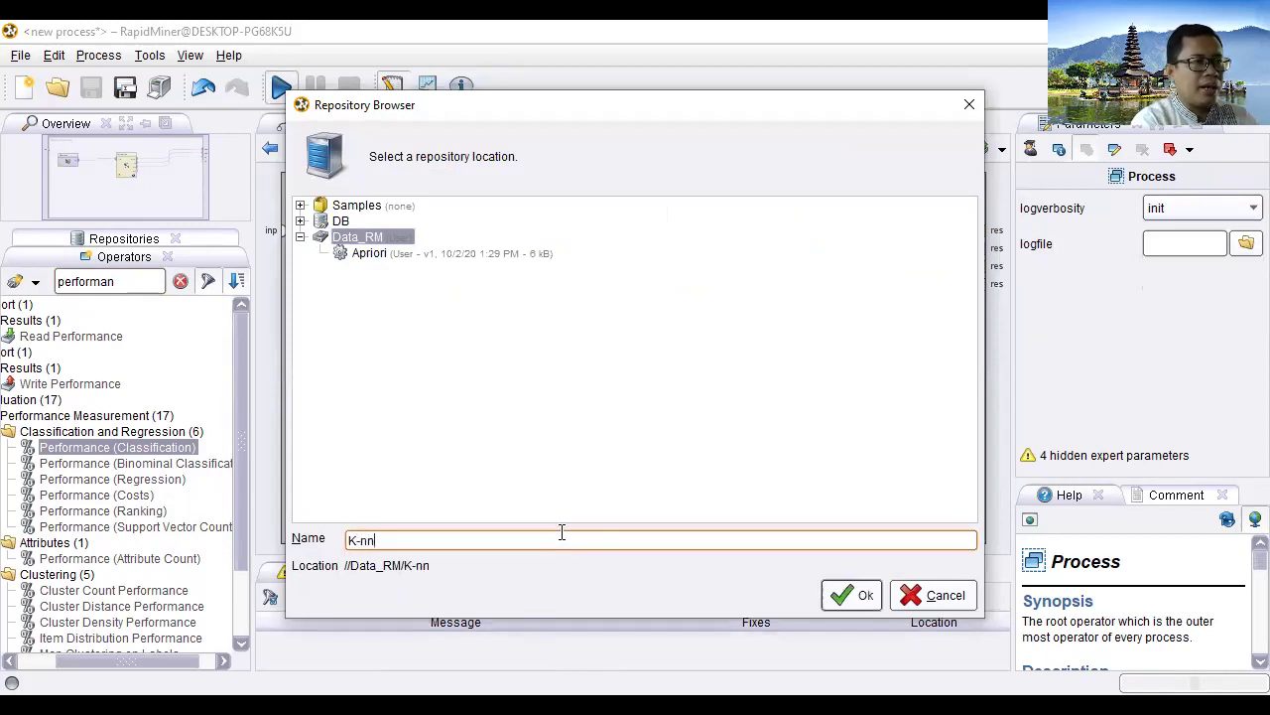
key("Return")
left_click(778, 413)
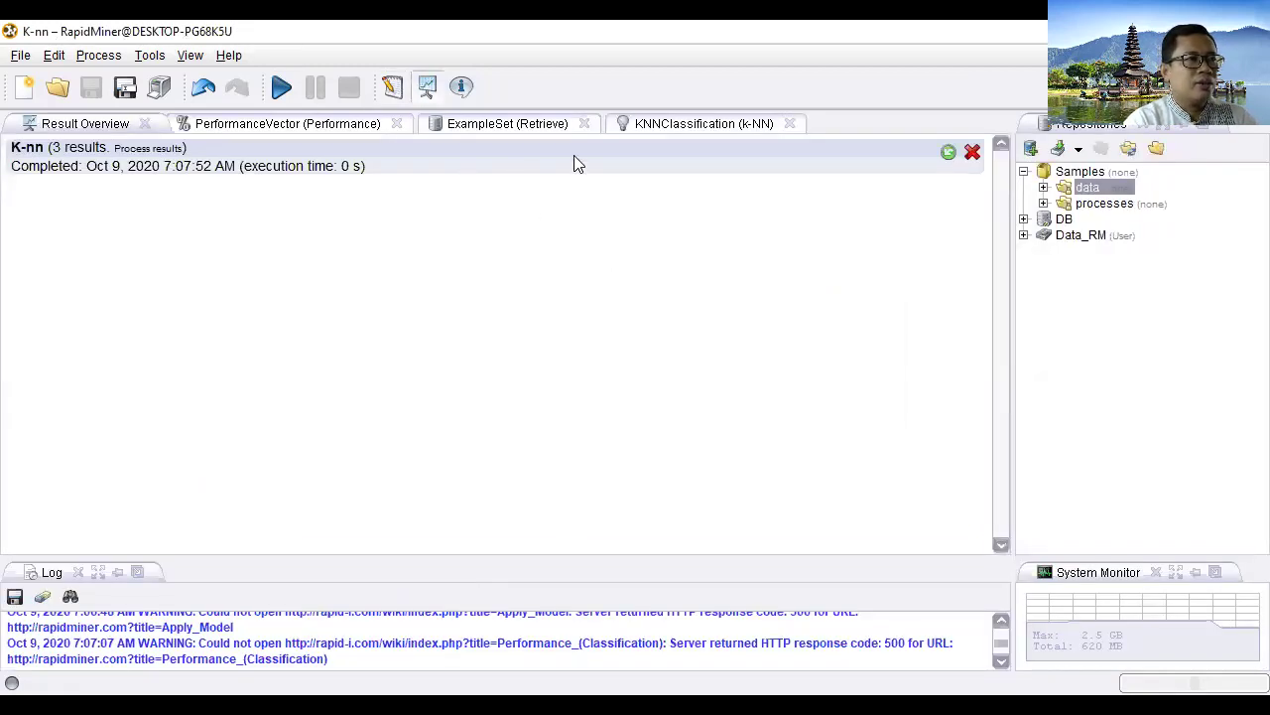
Examine the example set's metadata and data rows, the KNNClassification model description and the performance vector results
left_click(502, 129)
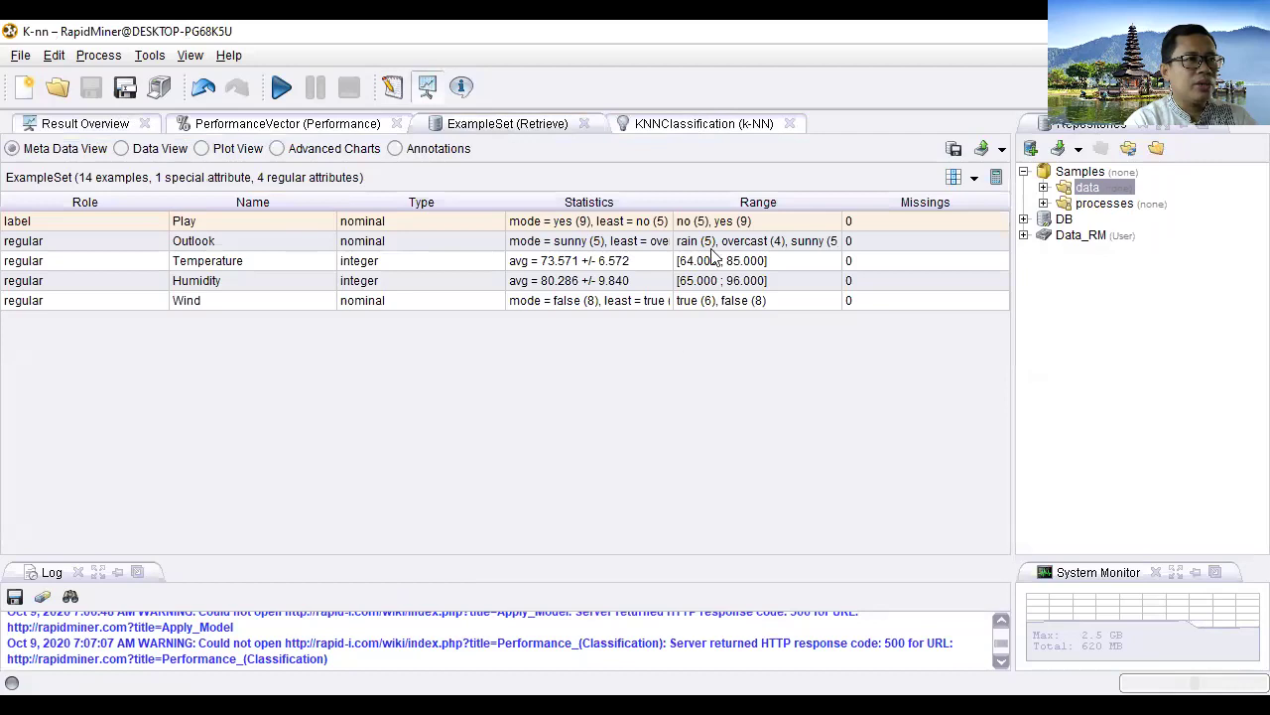
left_click(121, 149)
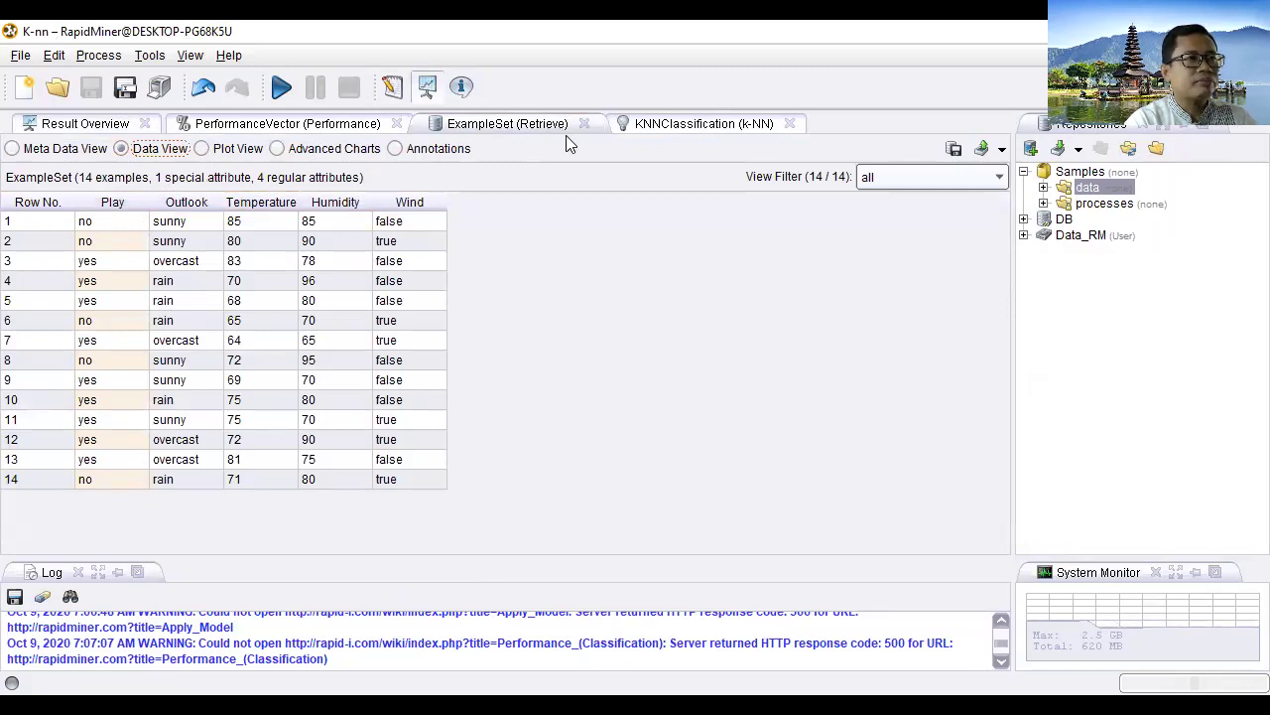
left_click(673, 127)
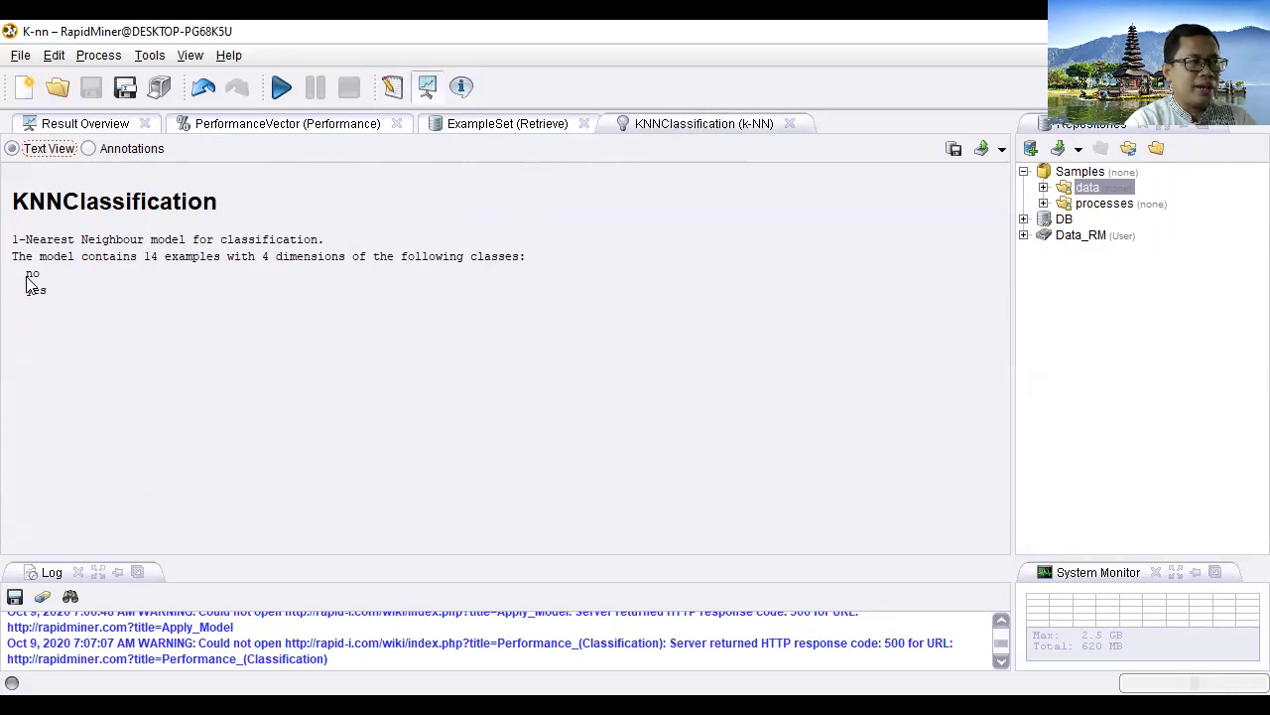
left_click(293, 126)
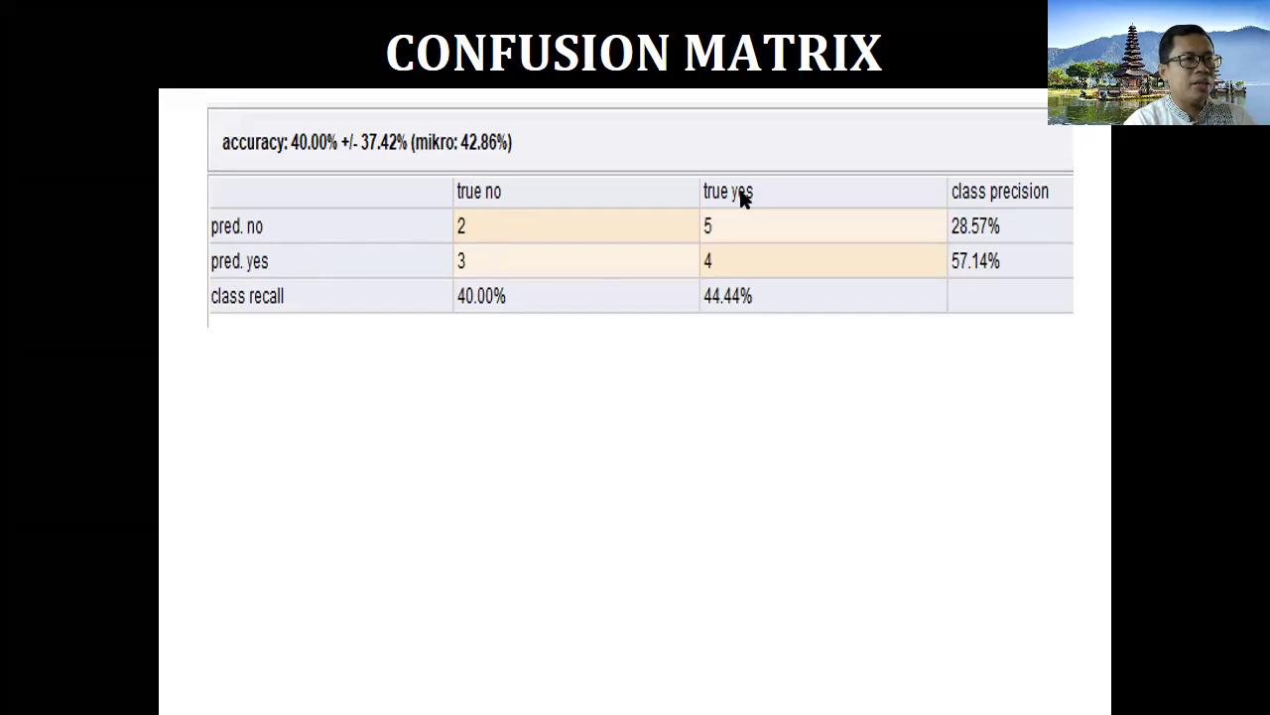
left_click(475, 481)
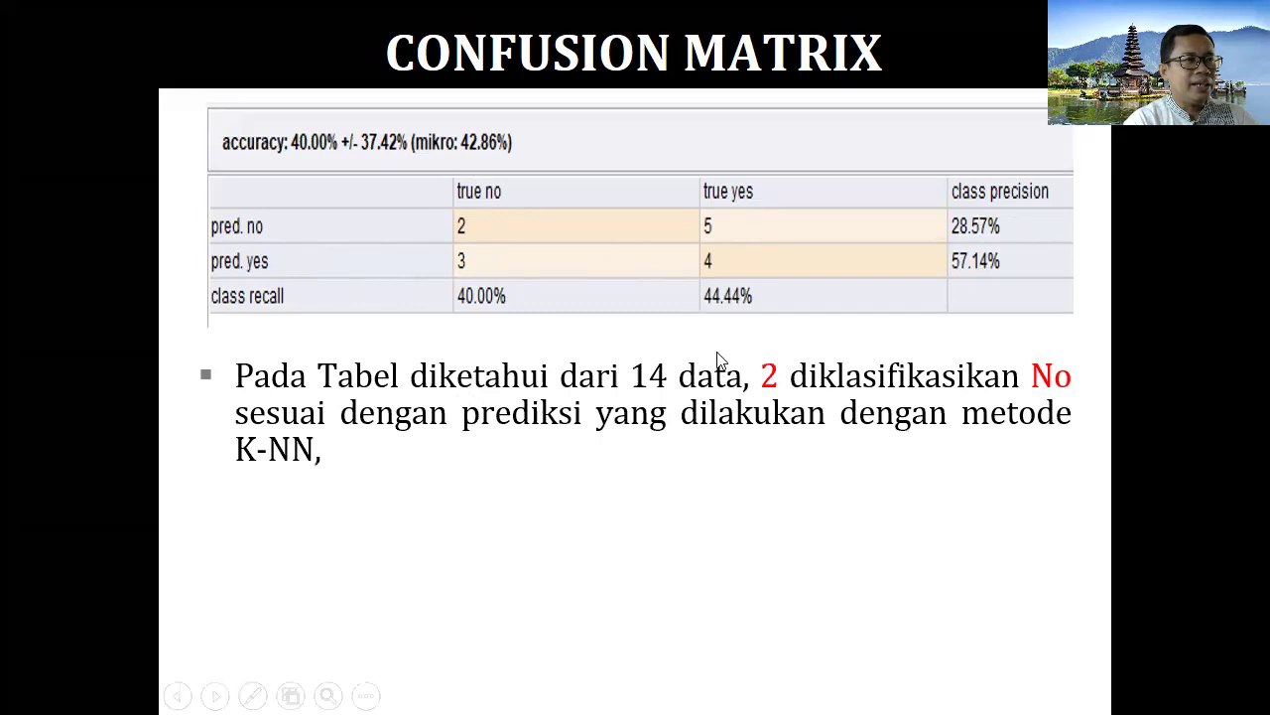
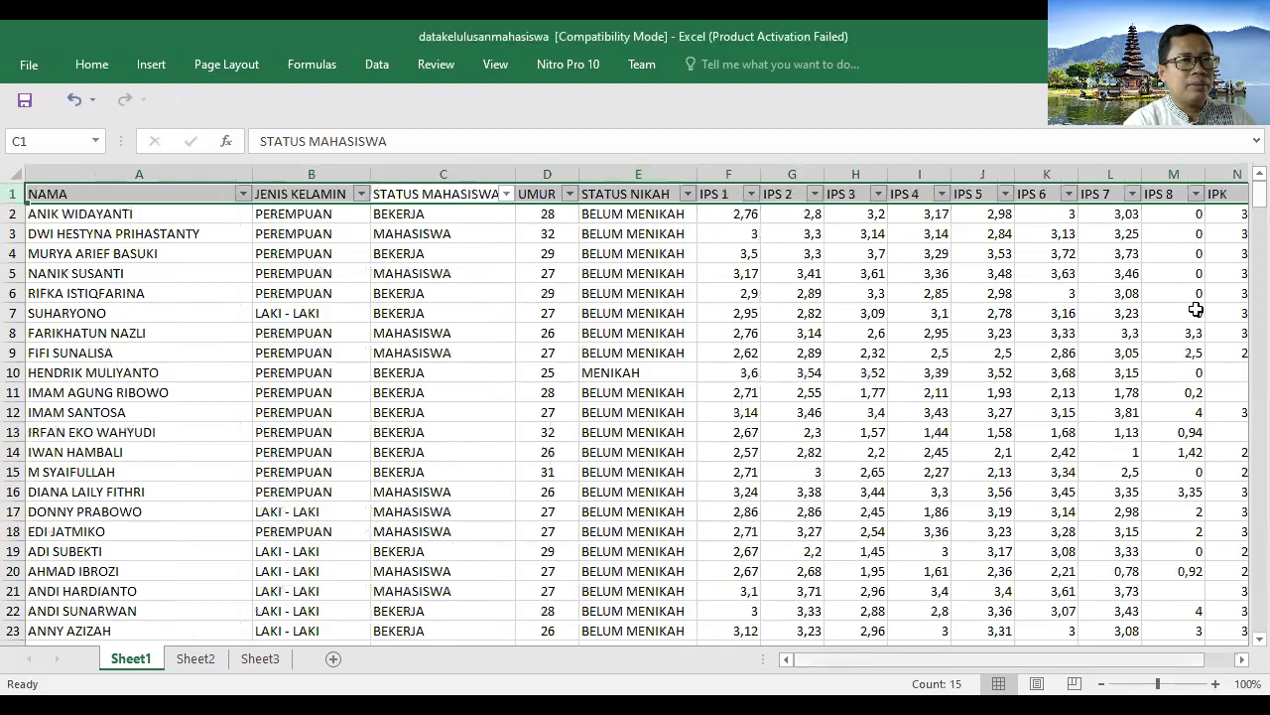
Examine the student graduation sheet's columns, the STATUS KELULUSAN filter values and the rows down to the end of the data
left_click(1186, 194)
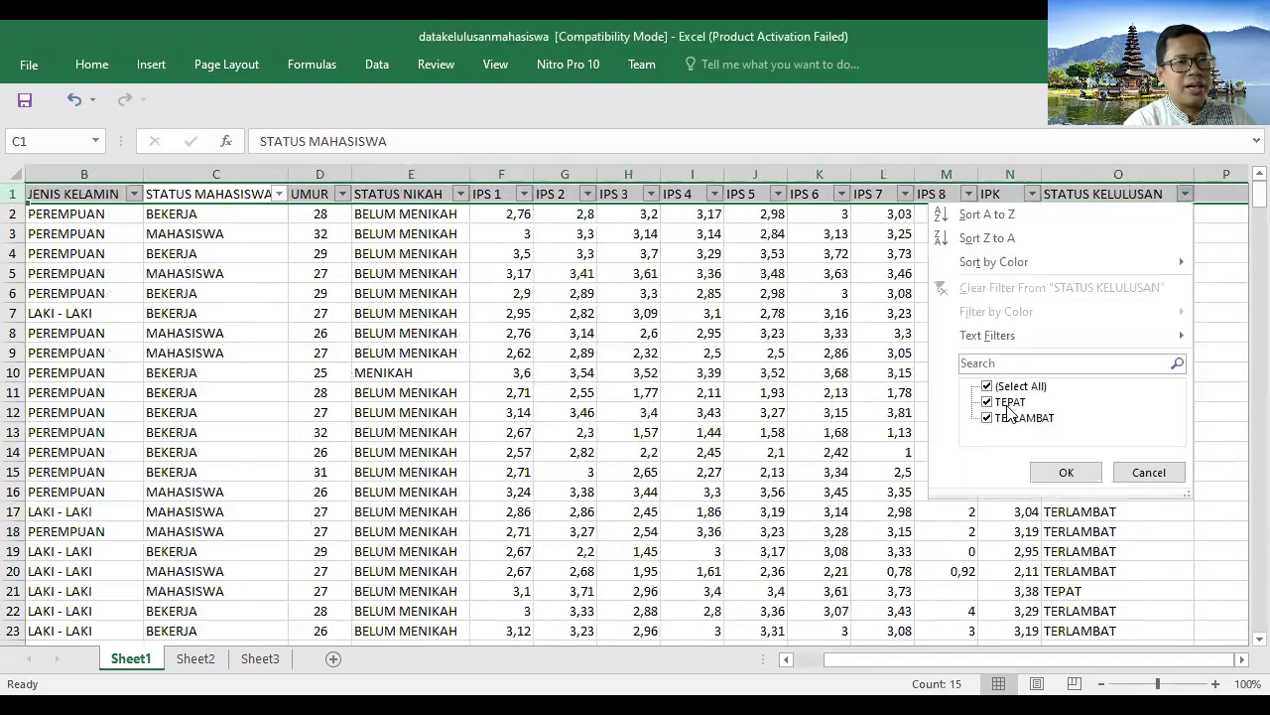
left_click(1173, 475)
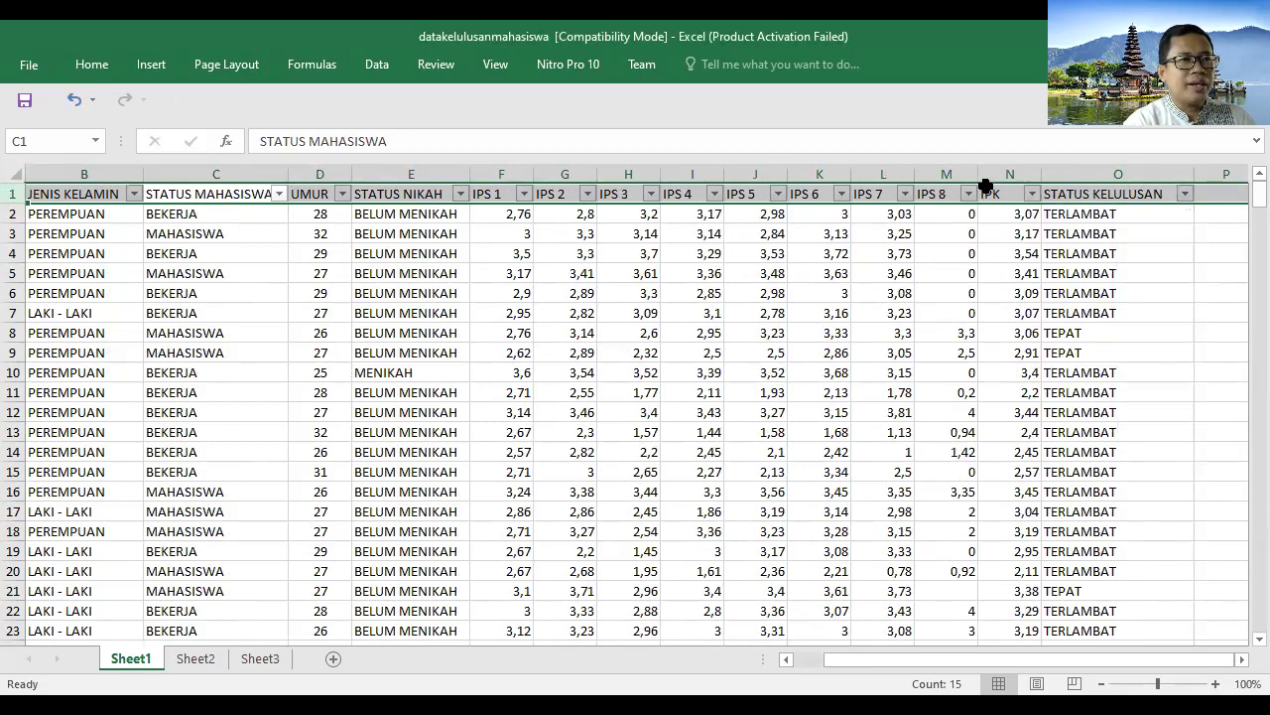
left_click_drag(897, 660, 868, 659)
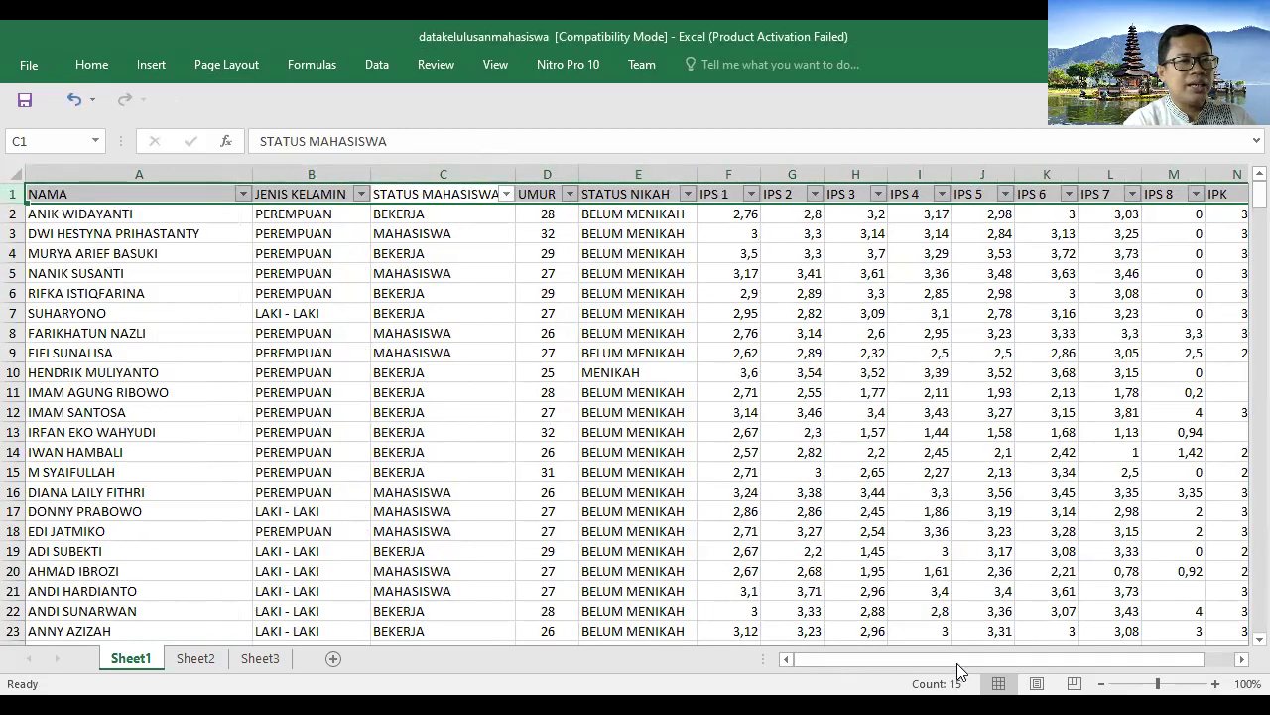
left_click_drag(957, 657, 999, 651)
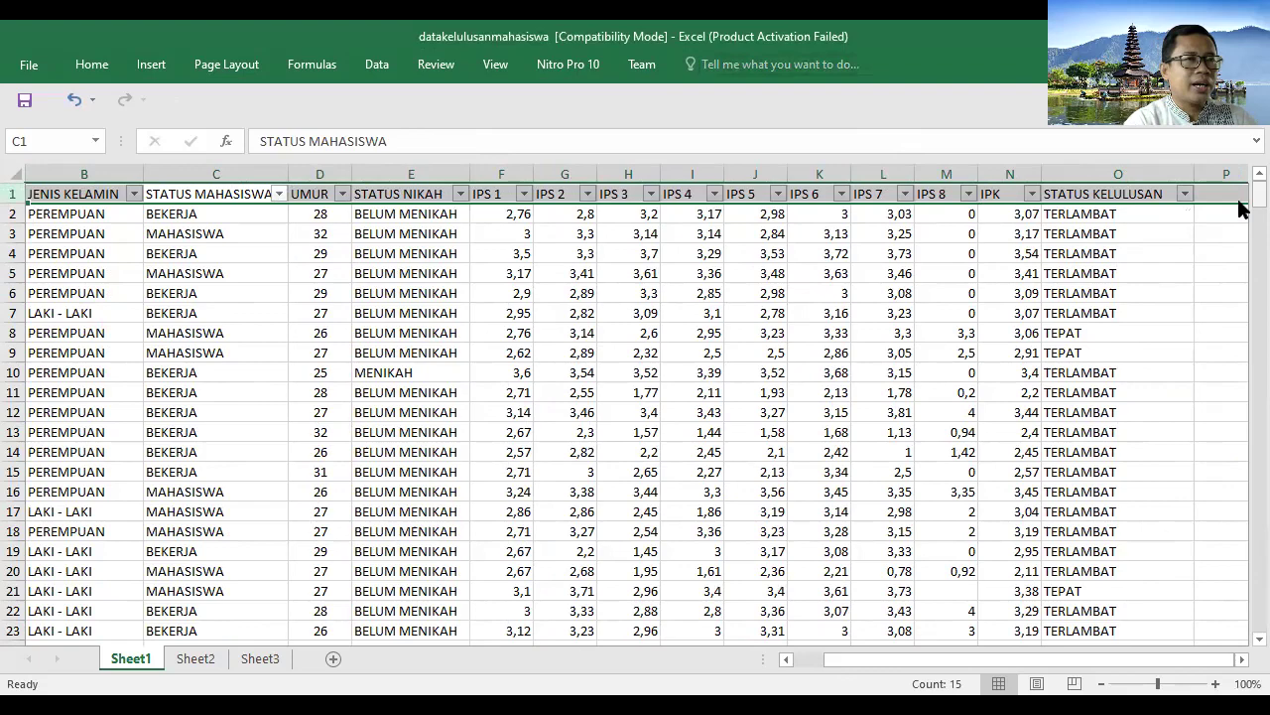
left_click_drag(1258, 196, 1252, 612)
left_click_drag(1129, 660, 71, 582)
scroll(31, 599, "down", 1)
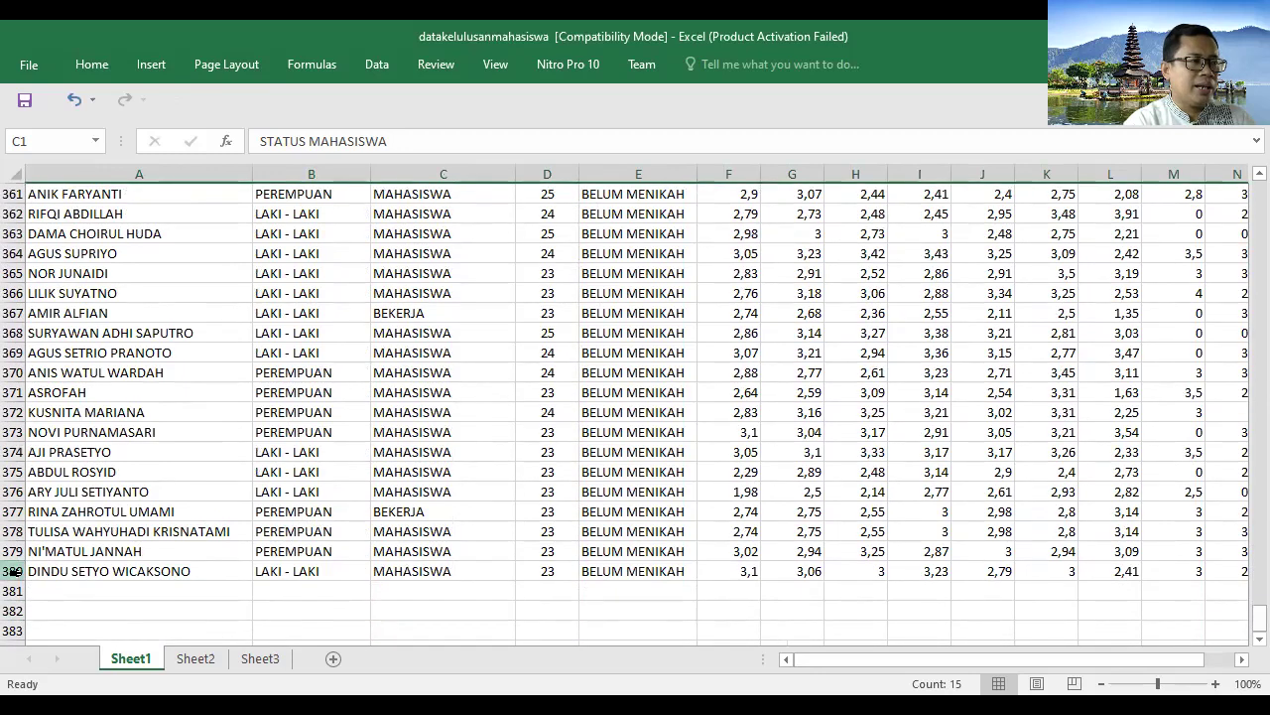
left_click_drag(1241, 618, 1247, 185)
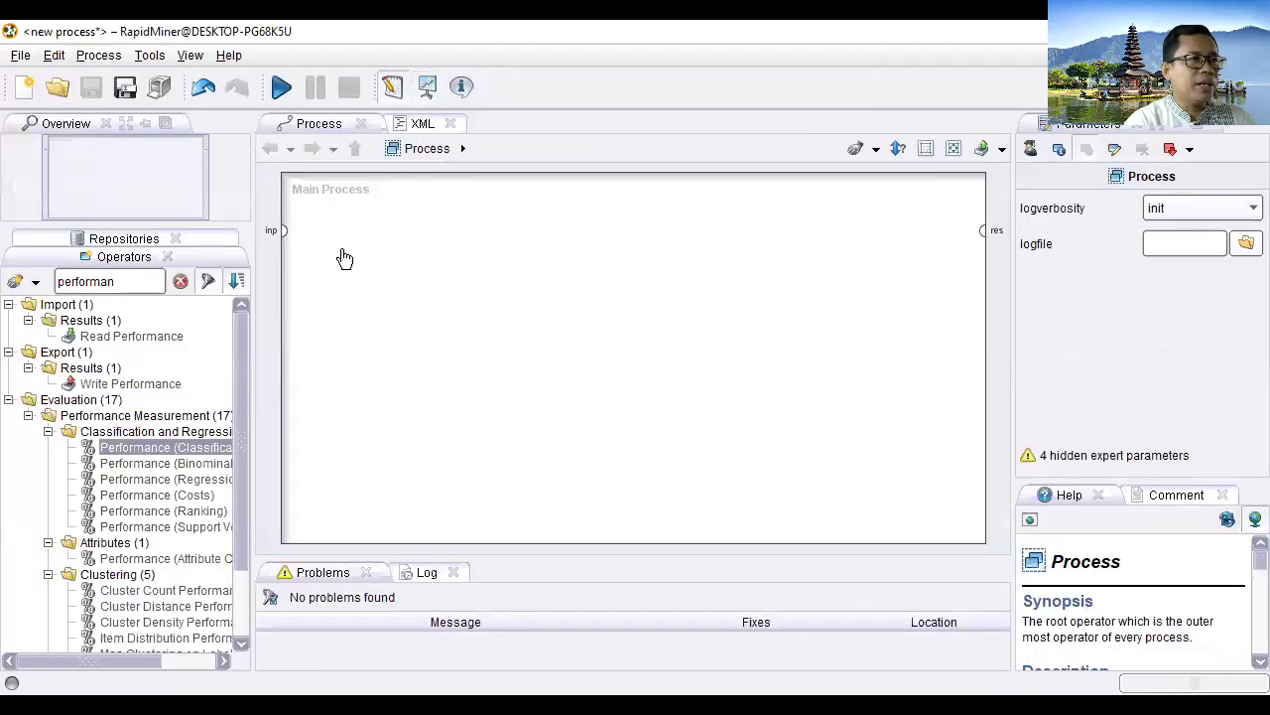
Find the Read Excel operator by filtering for "read" and add it to the main process
left_click_drag(120, 281, 30, 281)
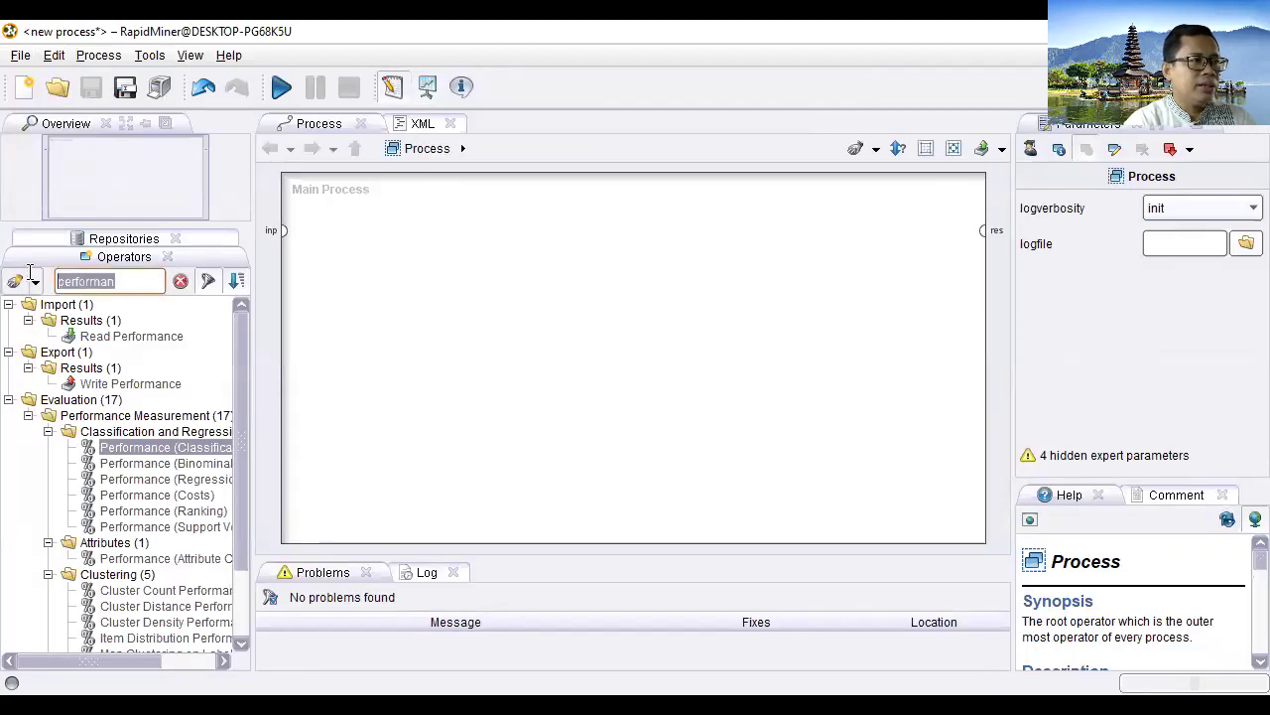
key("BackSpace")
type("r")
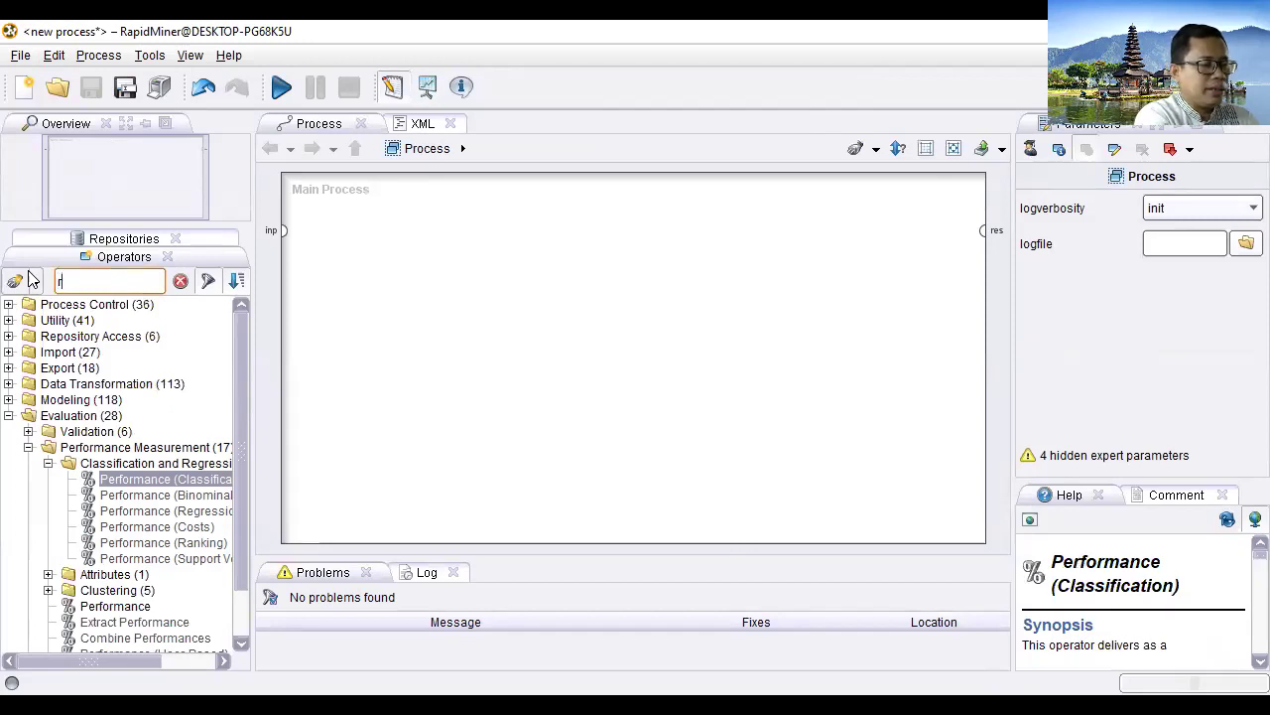
type("ead")
left_click(115, 337)
left_click_drag(115, 337, 343, 266)
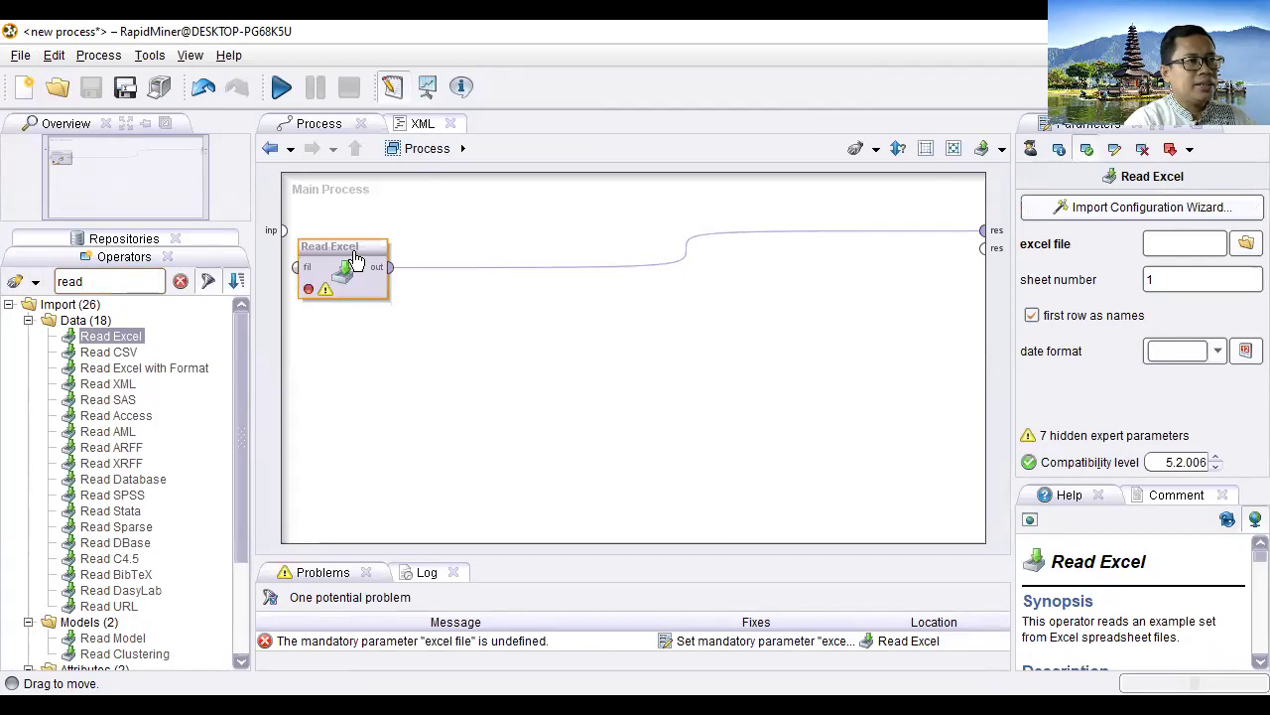
Start the Read Excel import wizard and browse drive DATA (D:) down to the Nusa Mandiri folder
left_click(1109, 211)
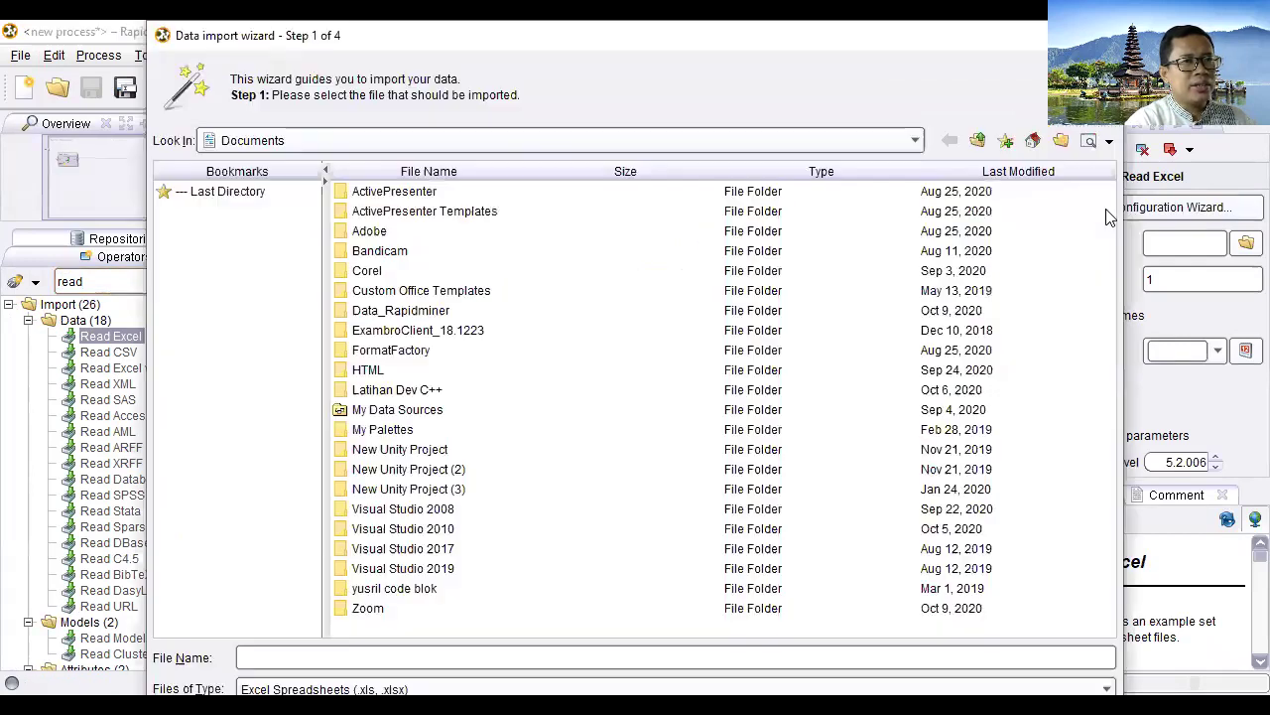
left_click(440, 141)
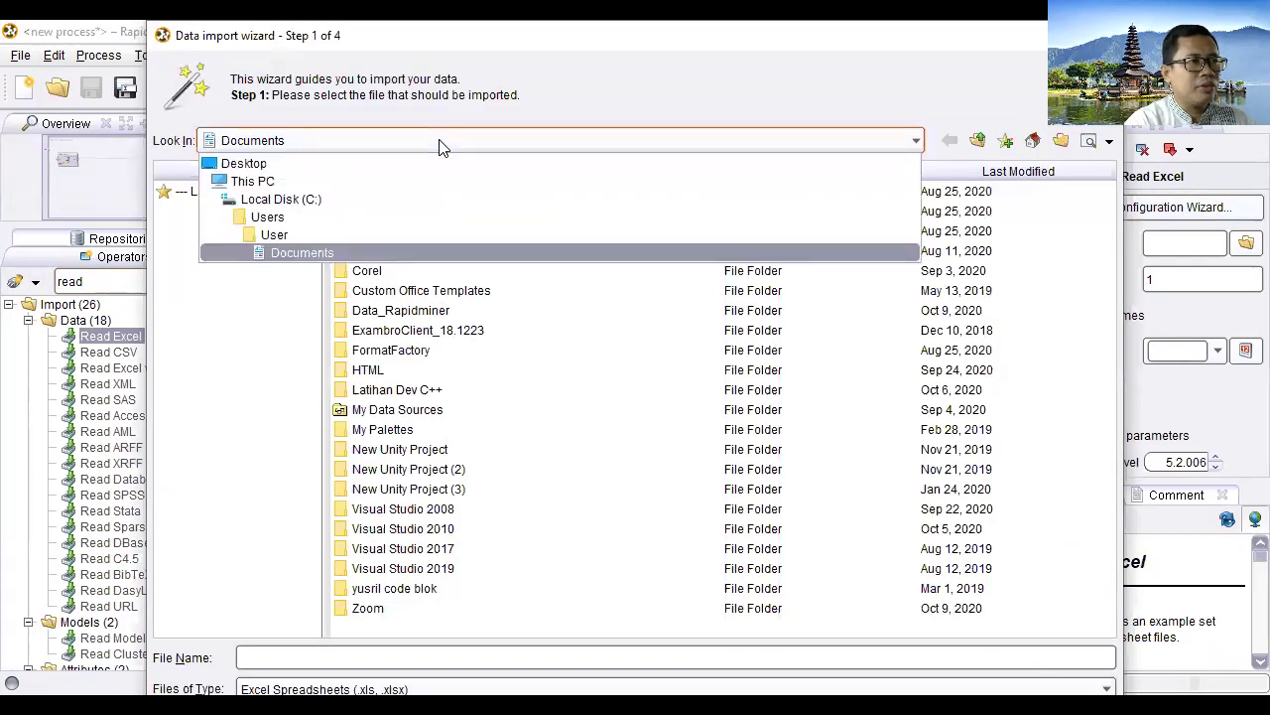
left_click(264, 180)
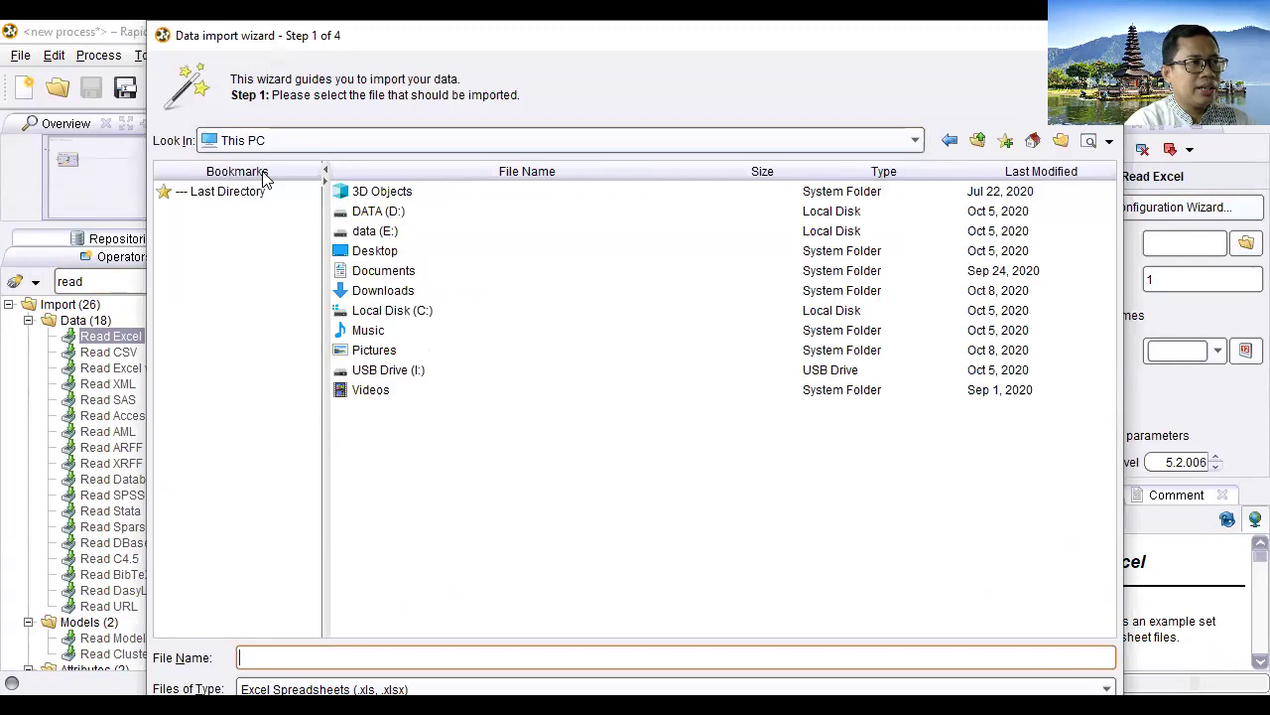
double_click(385, 212)
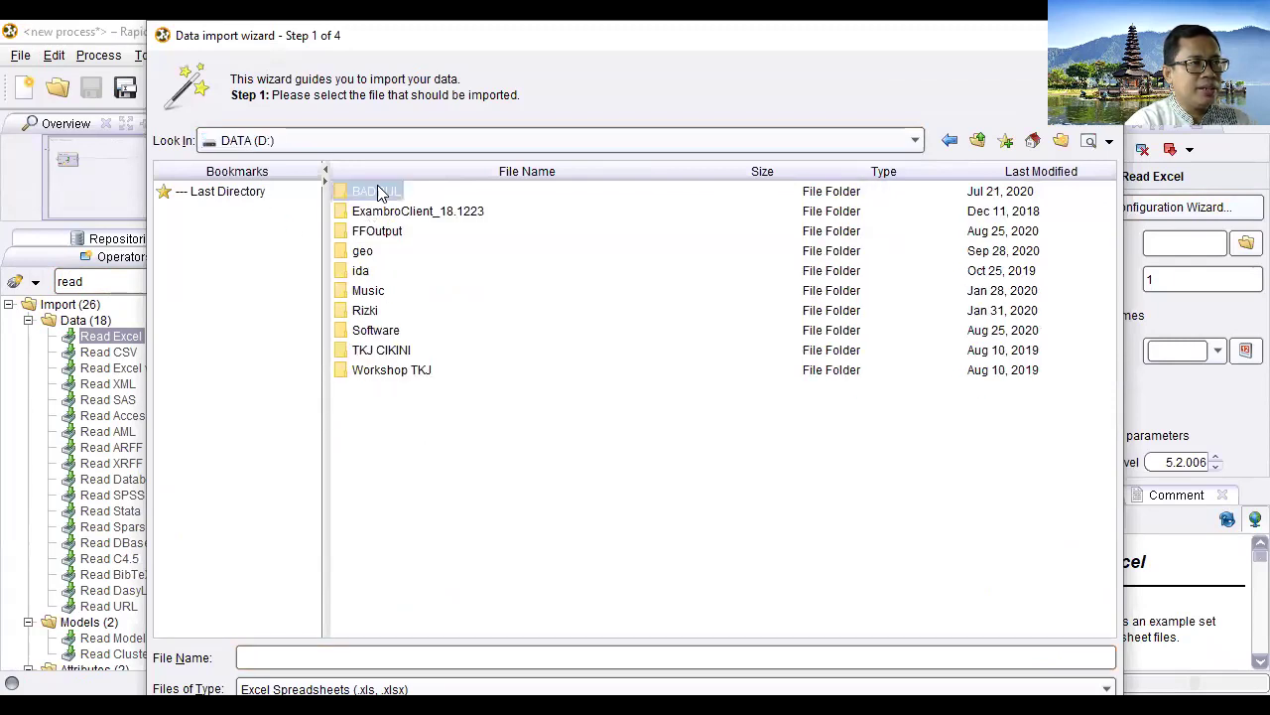
double_click(382, 191)
double_click(409, 309)
left_click(389, 191)
double_click(389, 190)
double_click(385, 212)
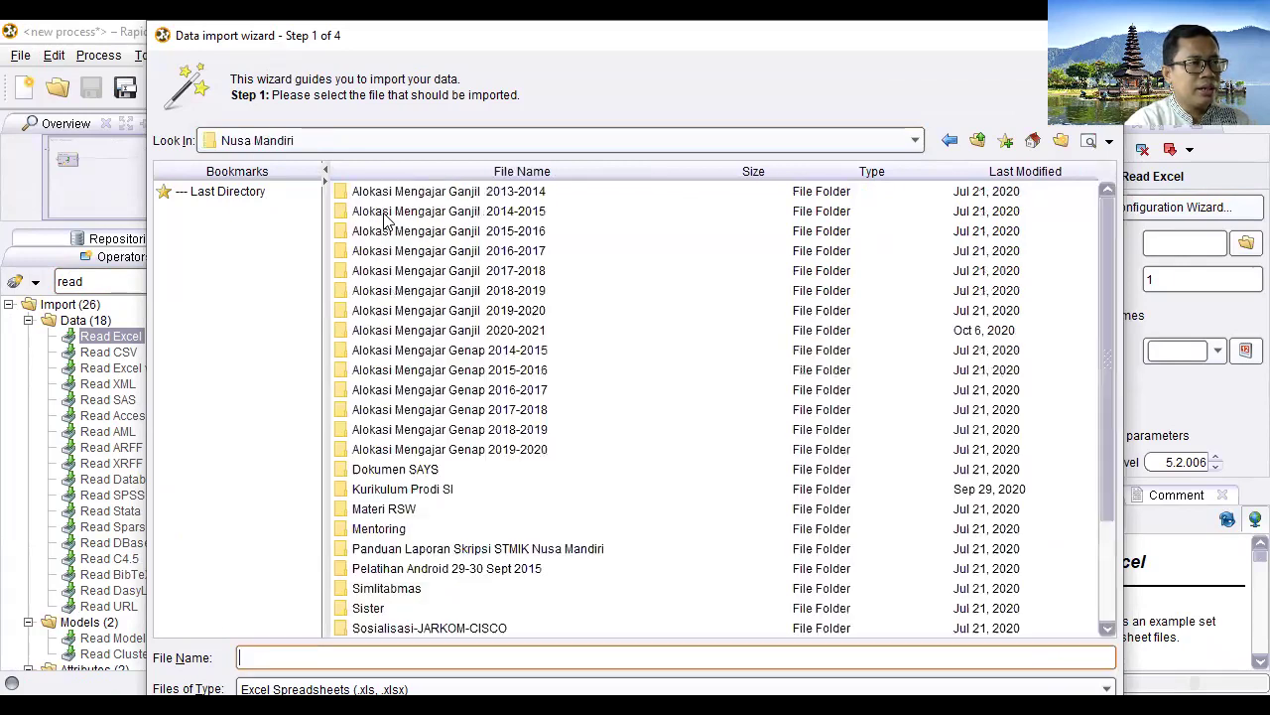
Choose datakelulusanmahasiswa.xls from the Excel folder within Alokasi Mengajar Genap 2018-2019's Data Mining materials as the file to import
left_click(517, 333)
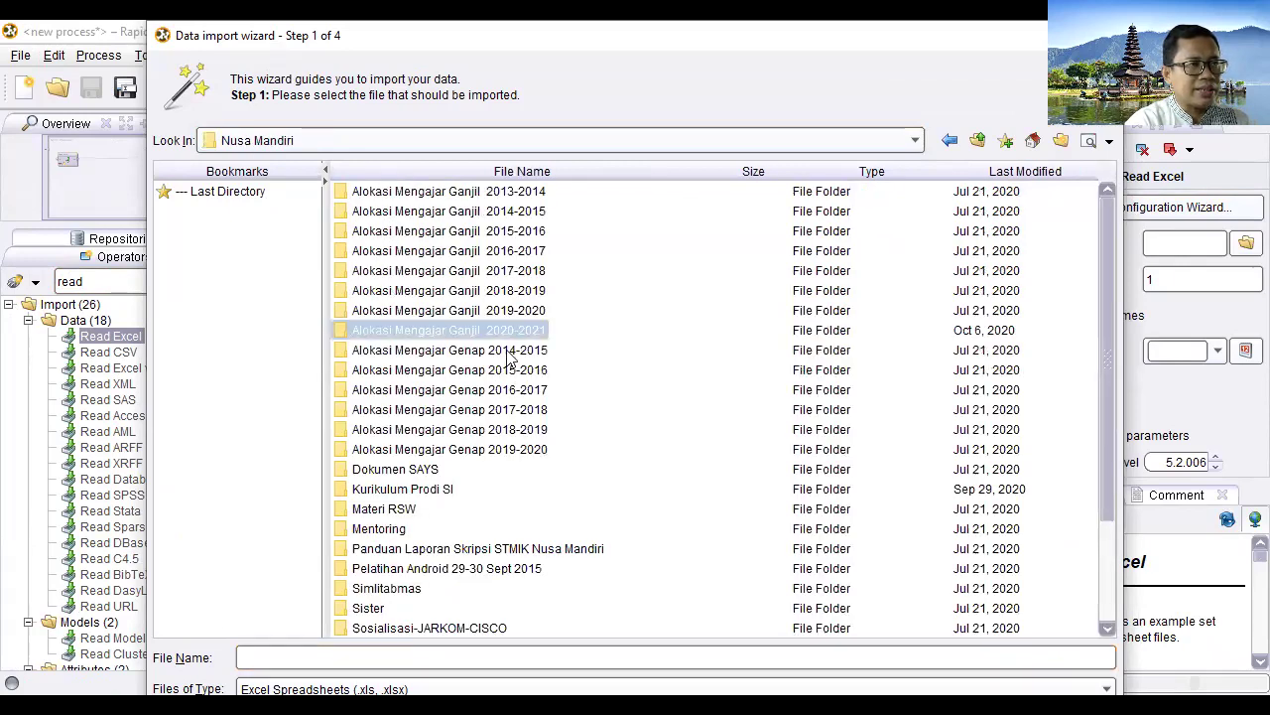
double_click(515, 433)
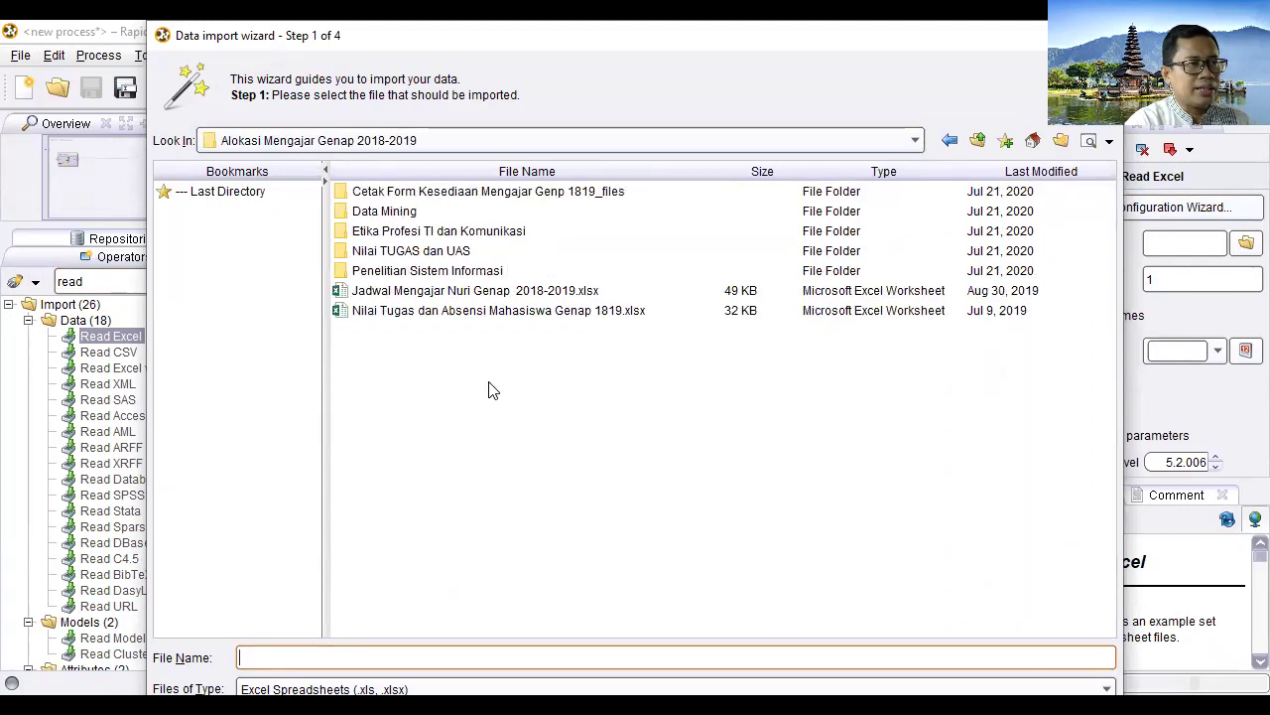
double_click(408, 211)
left_click(375, 194)
double_click(375, 194)
double_click(364, 213)
left_click(484, 393)
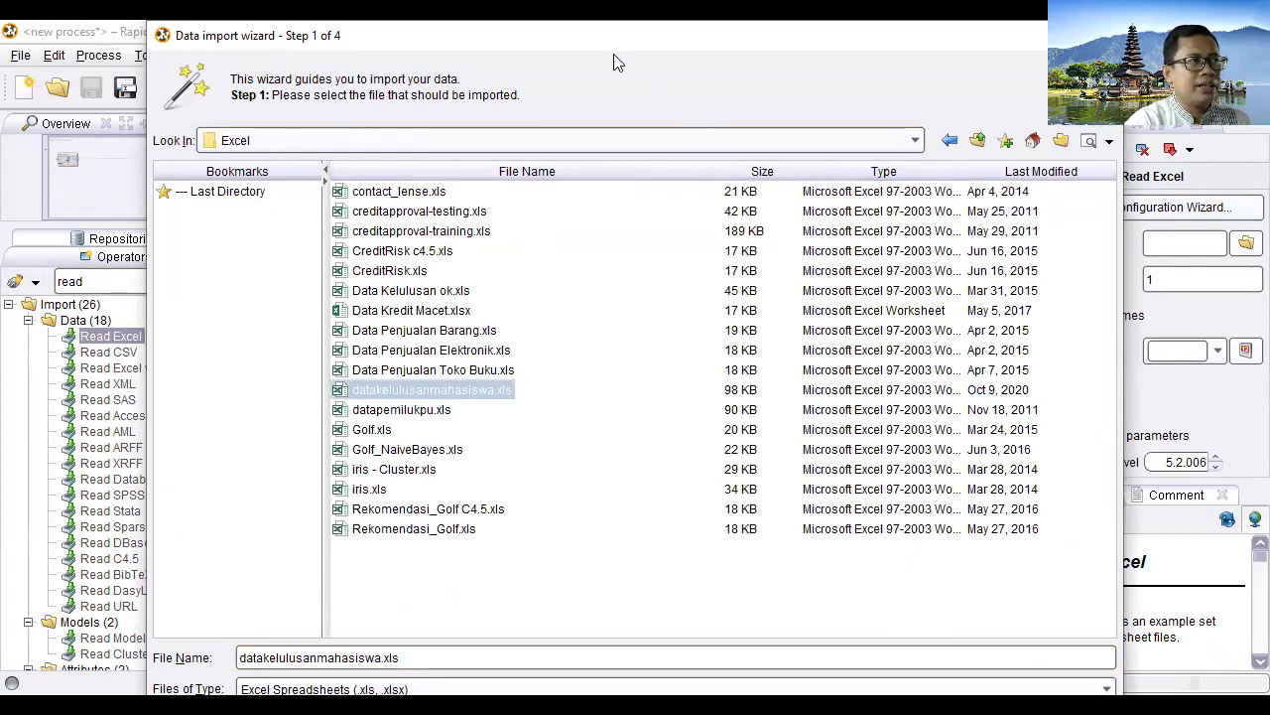
left_click_drag(189, 21, 173, 44)
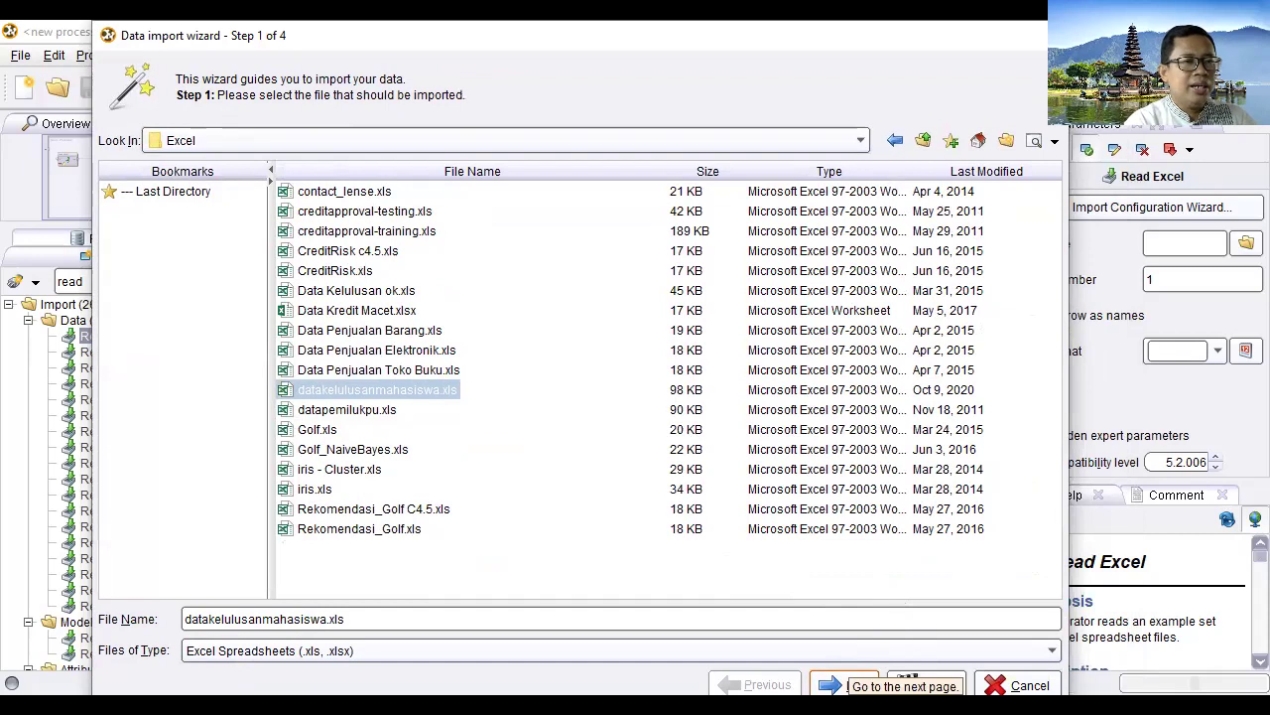
left_click(838, 675)
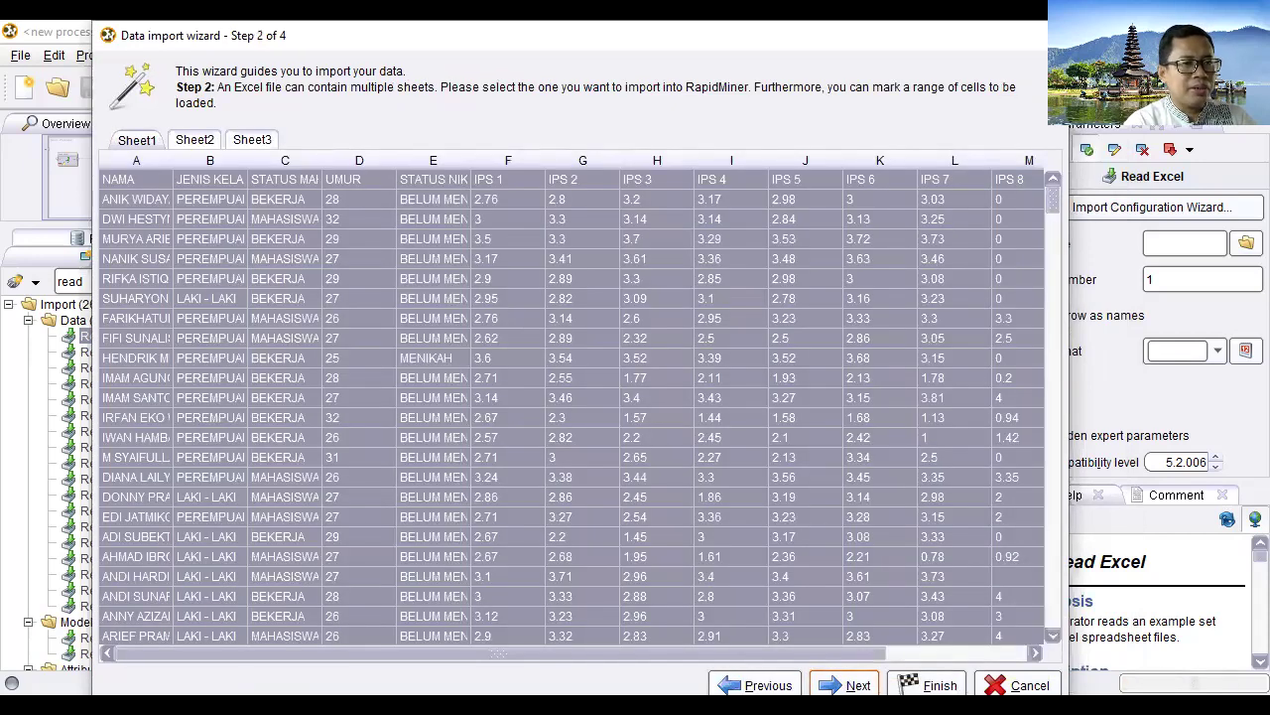
Check the workbook's sheets in the import wizard and select Sheet1 as the one to import
left_click(848, 684)
left_click(757, 685)
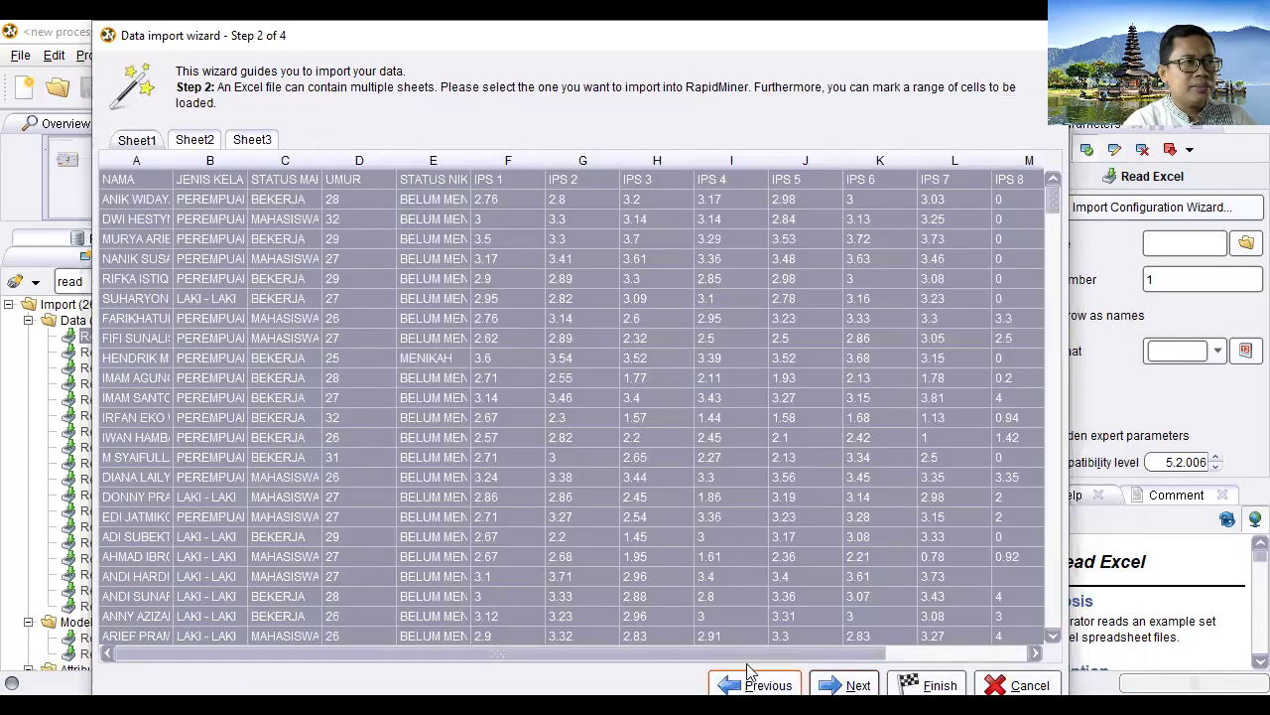
left_click(190, 141)
left_click(244, 143)
left_click(136, 142)
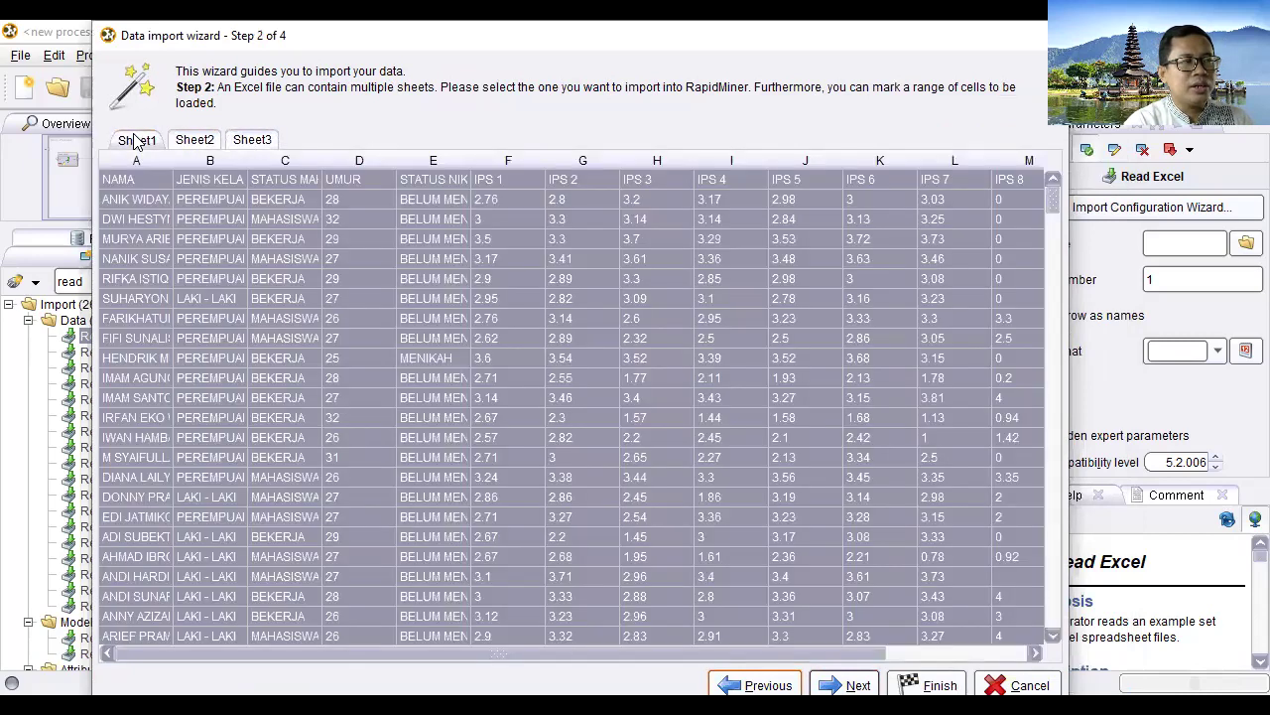
Keep the first row annotated as Name and reload the attribute preview without the first-100-rows limit
left_click(845, 685)
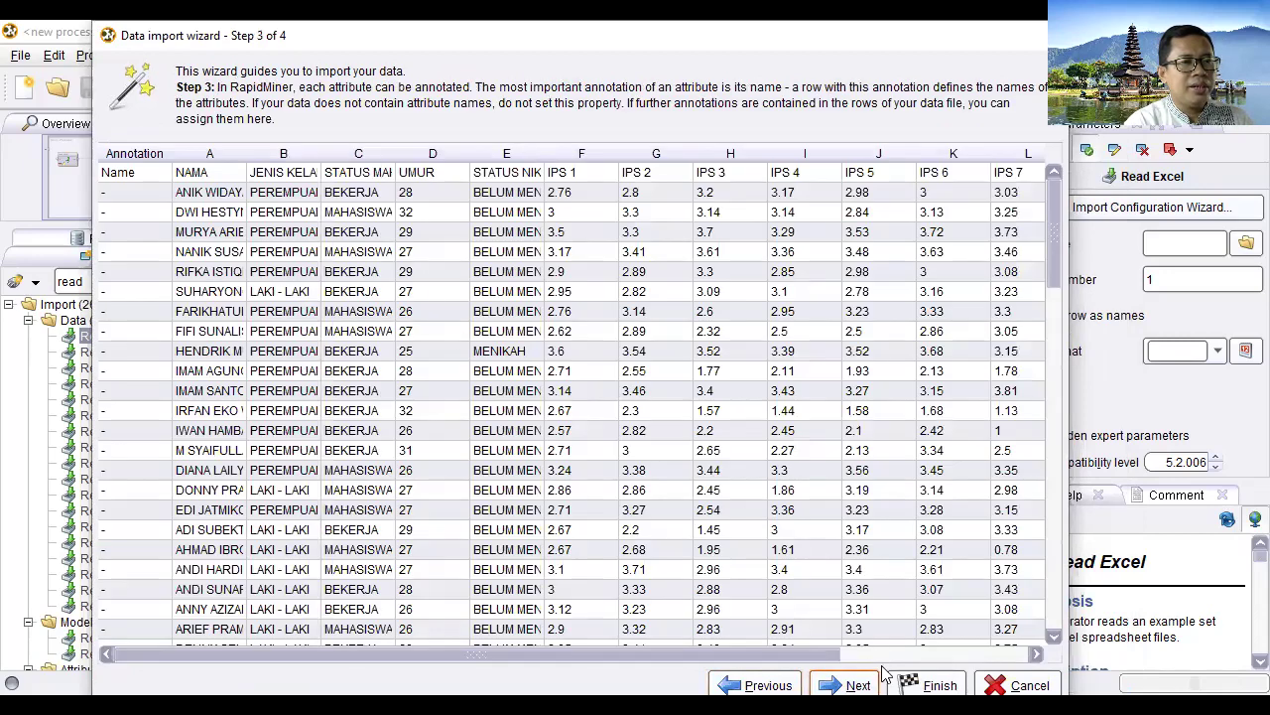
left_click(845, 685)
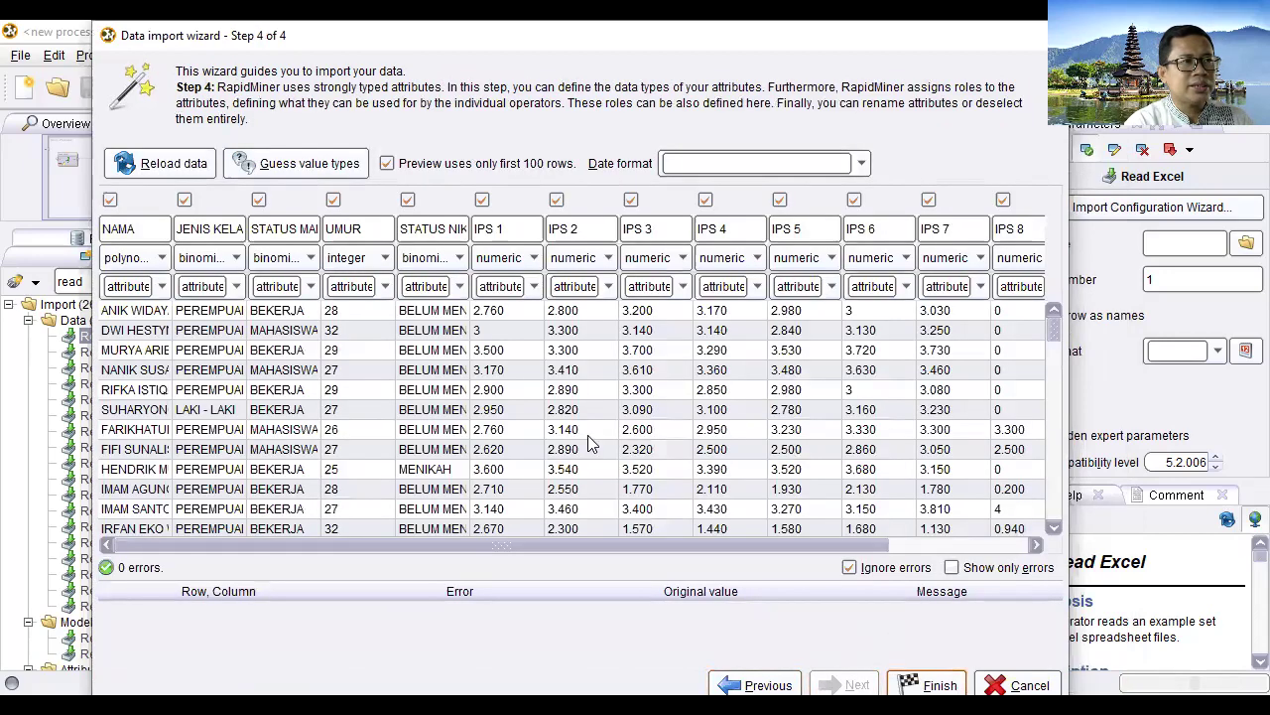
left_click(387, 165)
left_click(161, 166)
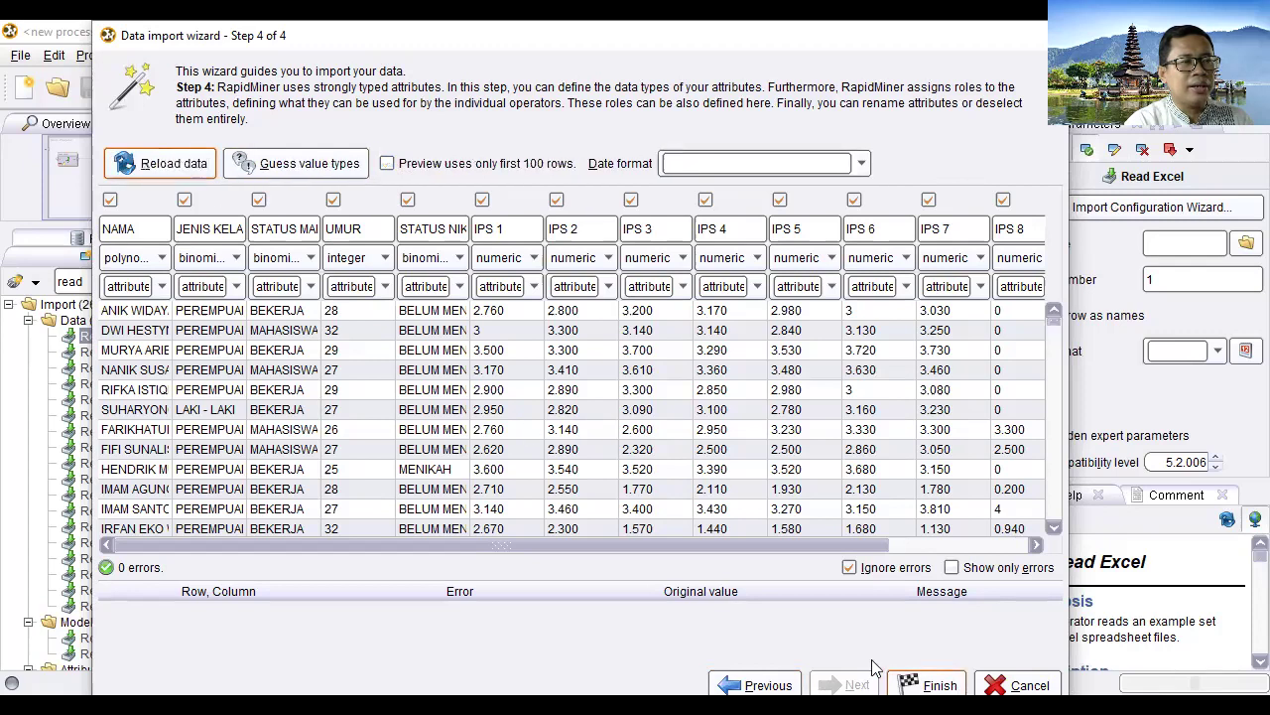
Assign the label role to the STATUS KELULUSAN attribute and finish the import configuration
left_click_drag(822, 549, 983, 549)
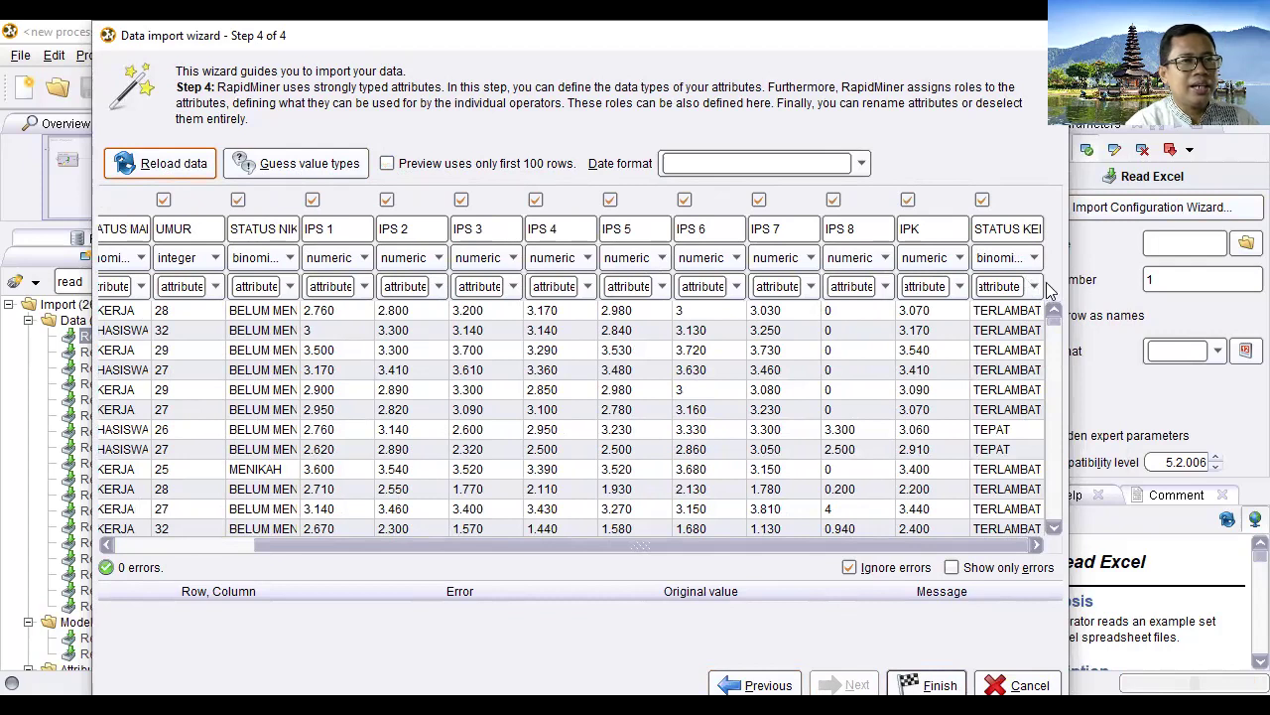
mouse_move(814, 545)
left_mouse_down()
mouse_move(665, 552)
mouse_move(824, 536)
mouse_move(800, 544)
left_mouse_up()
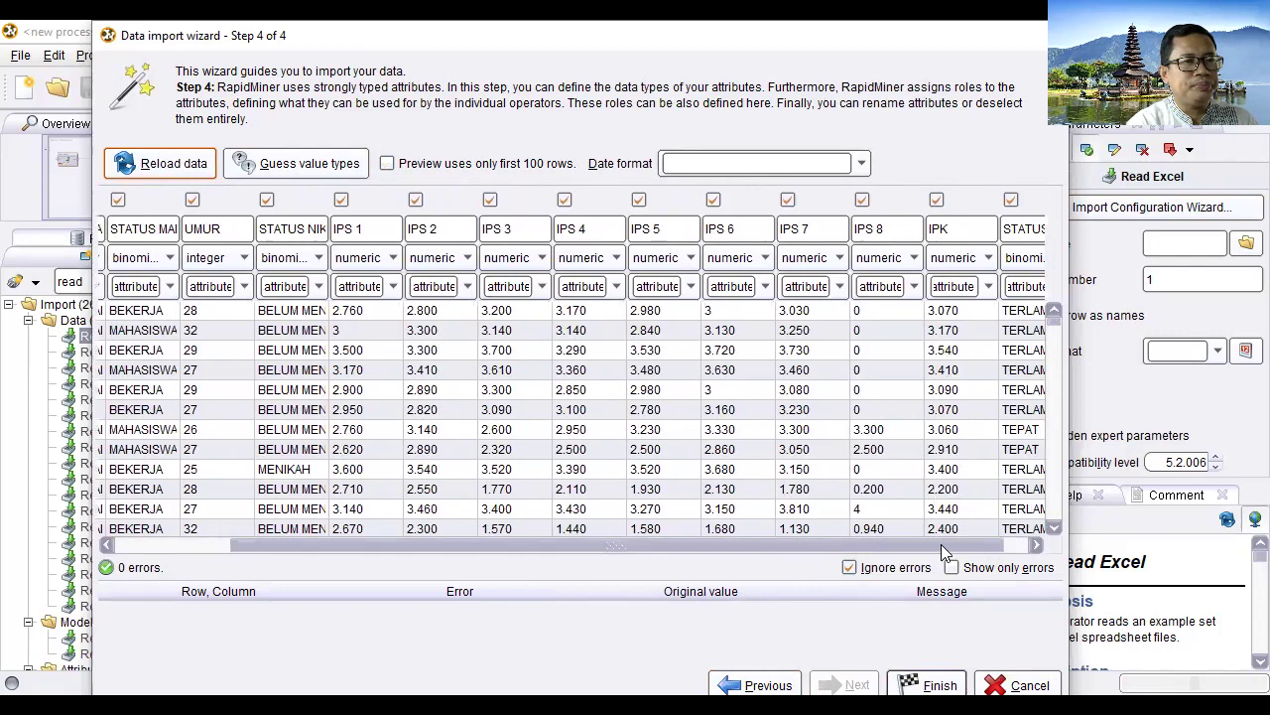
left_click_drag(945, 553, 988, 538)
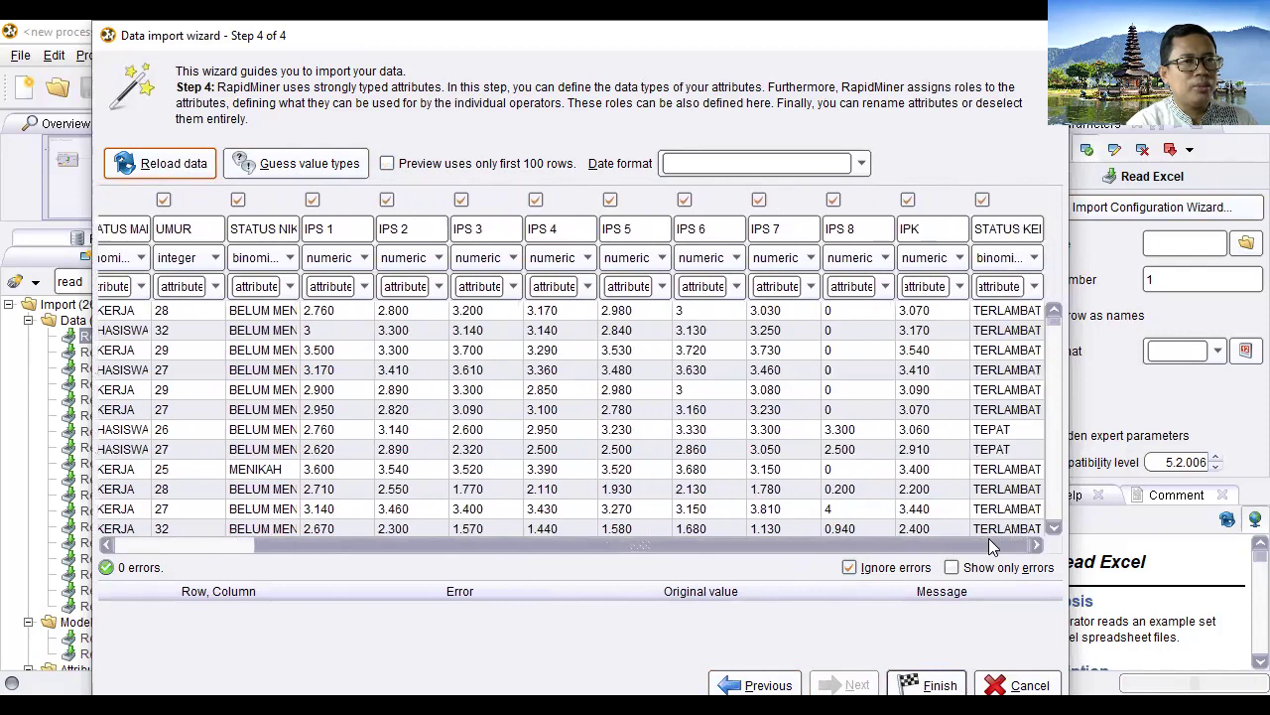
left_click(1035, 287)
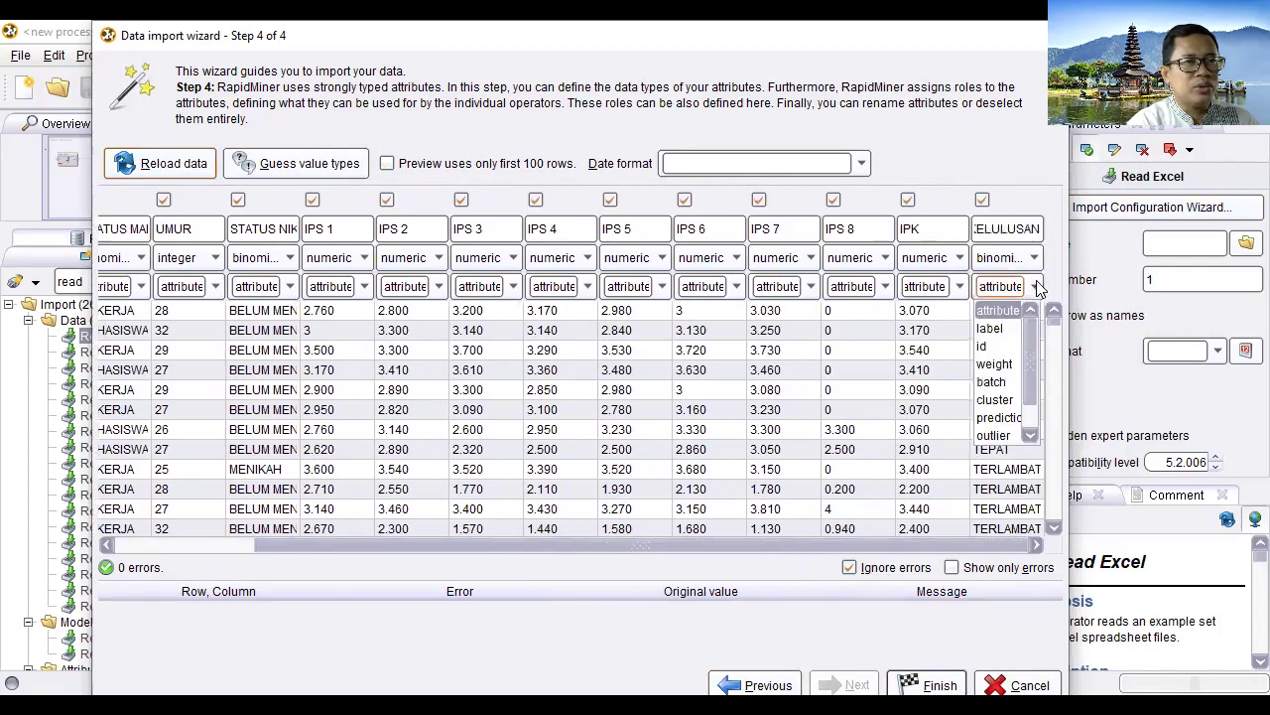
left_click(1001, 329)
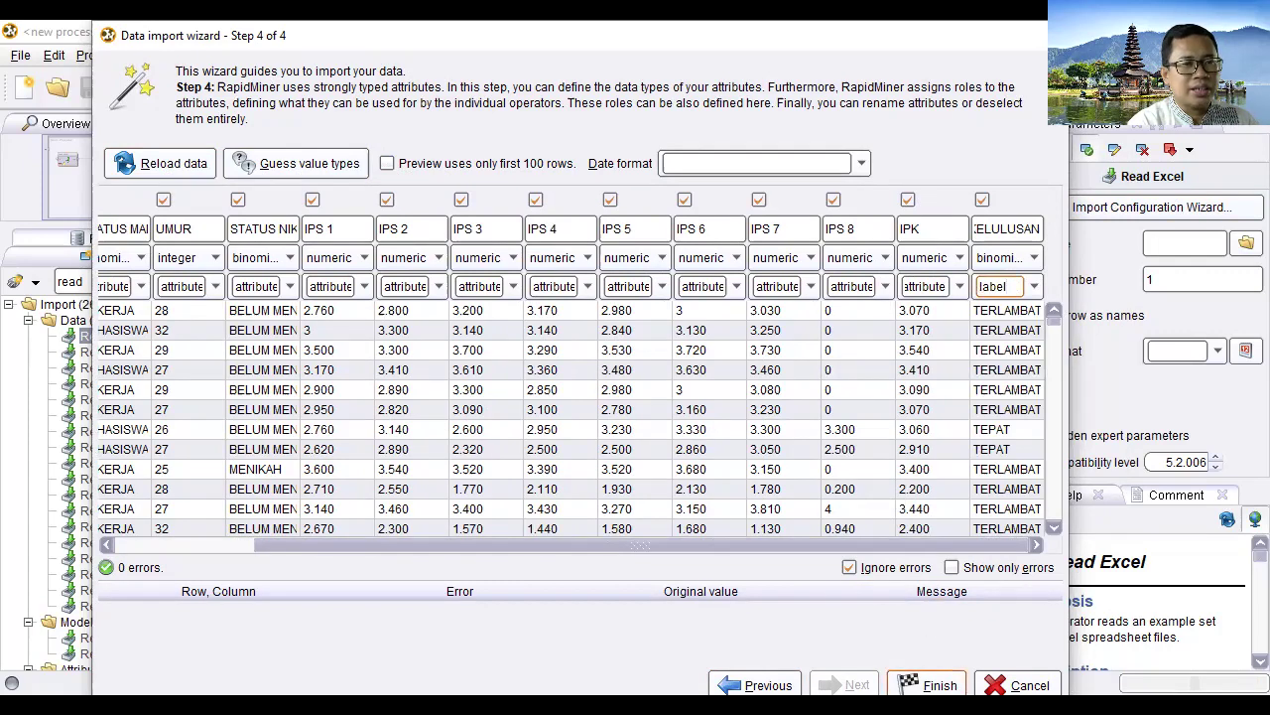
left_click(927, 684)
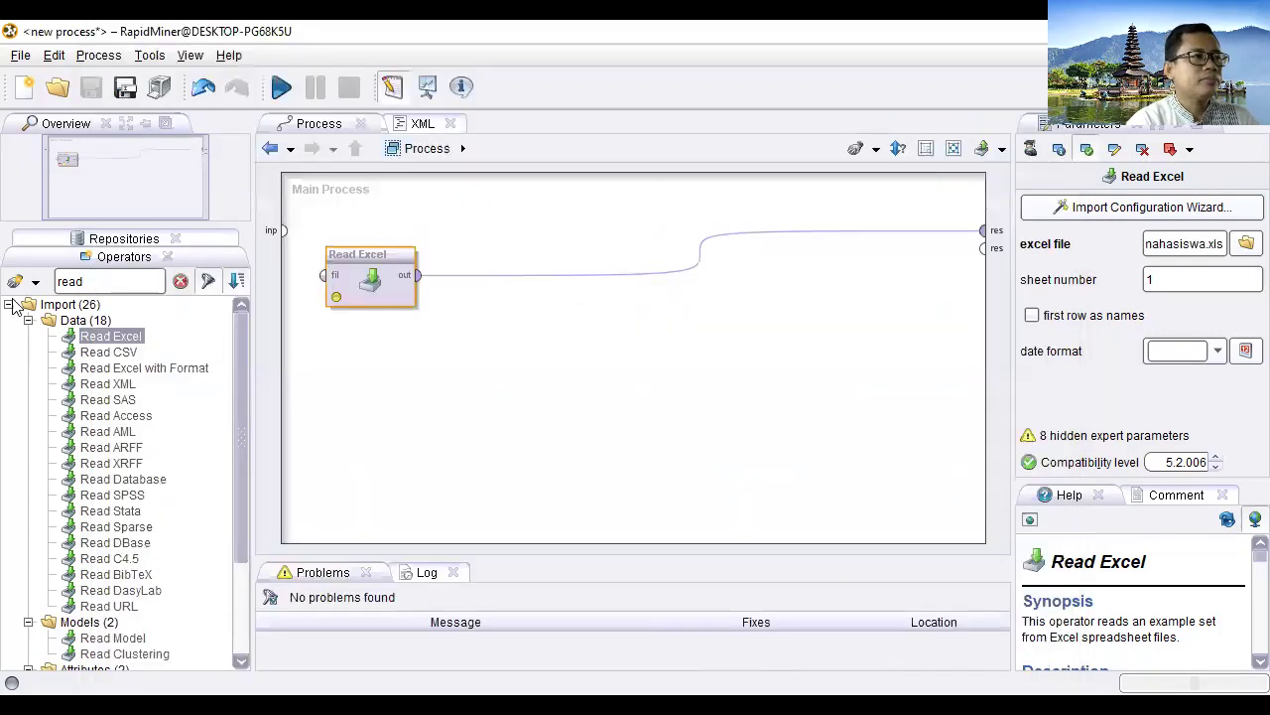
Clear the operator filter and add the Nominal X-Validation building block to the process
double_click(117, 282)
key("BackSpace")
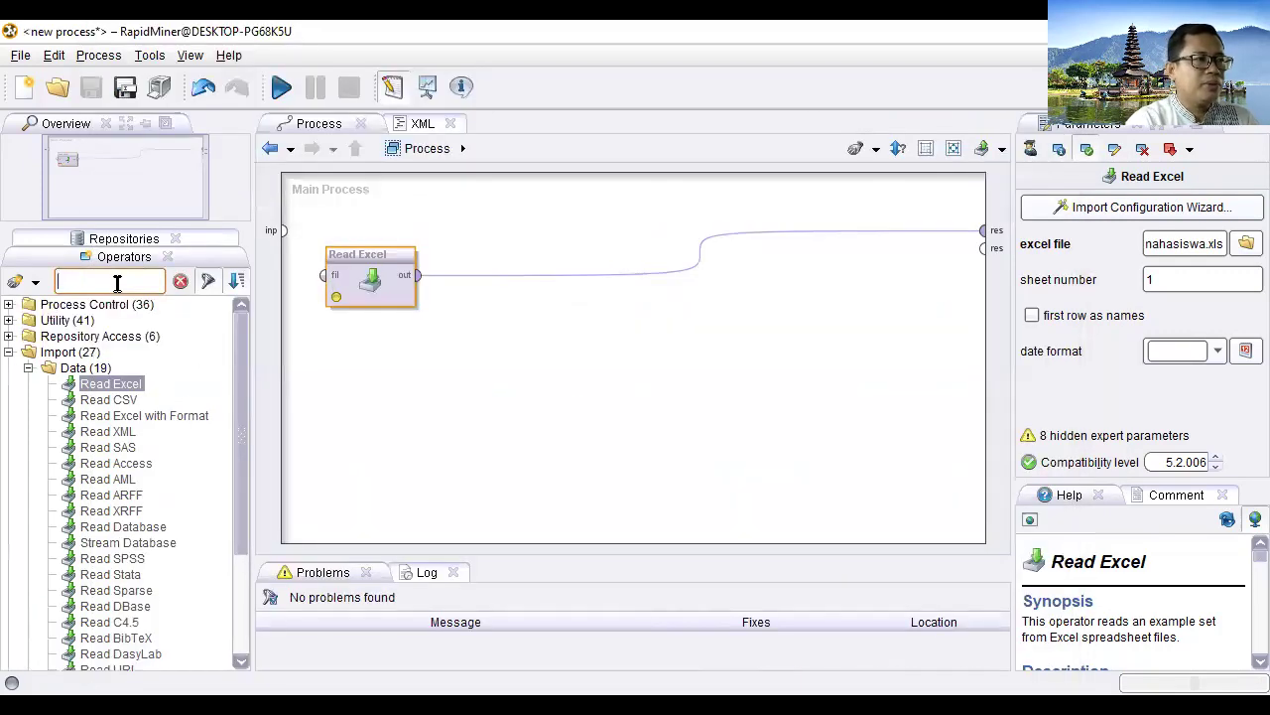
left_click(463, 343)
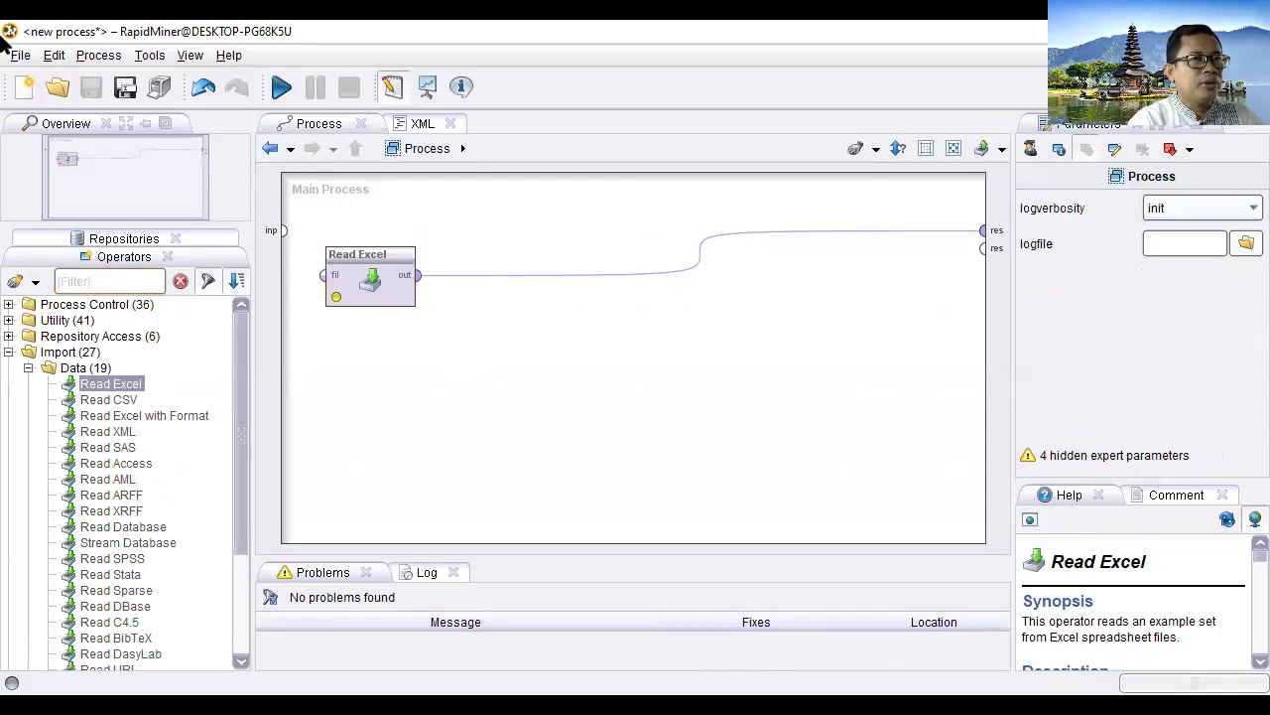
left_click(52, 56)
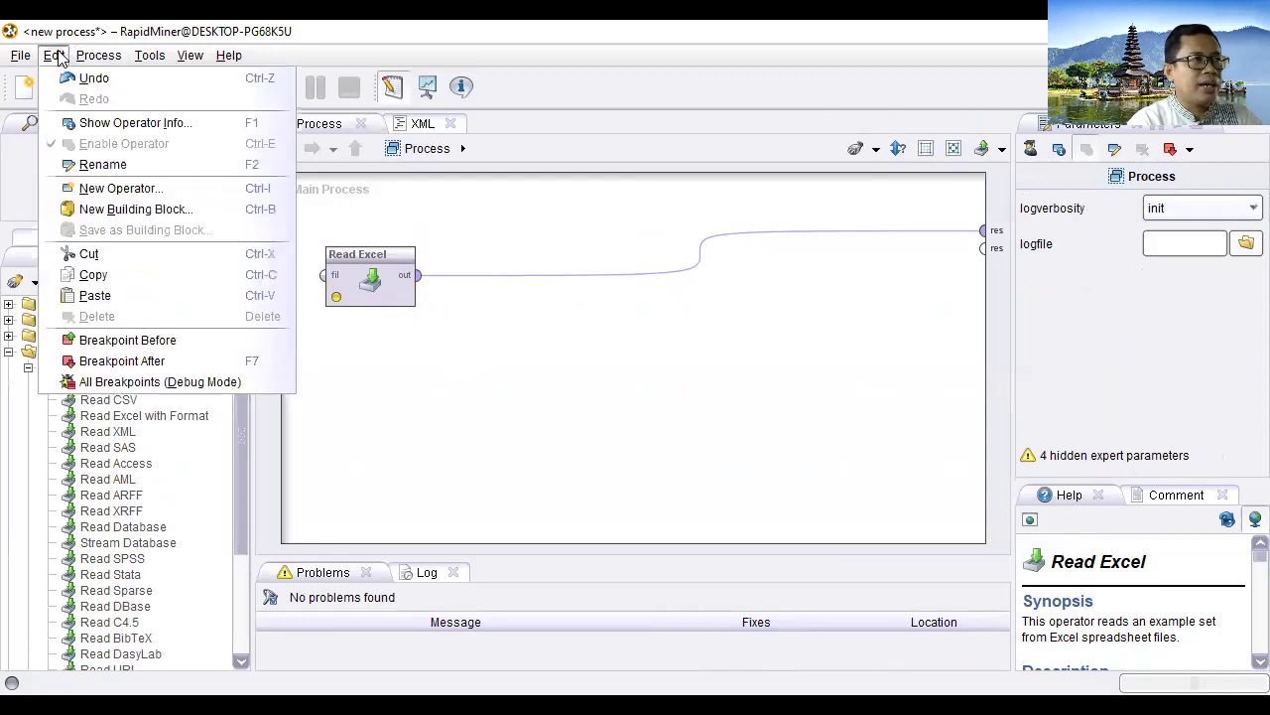
left_click(115, 210)
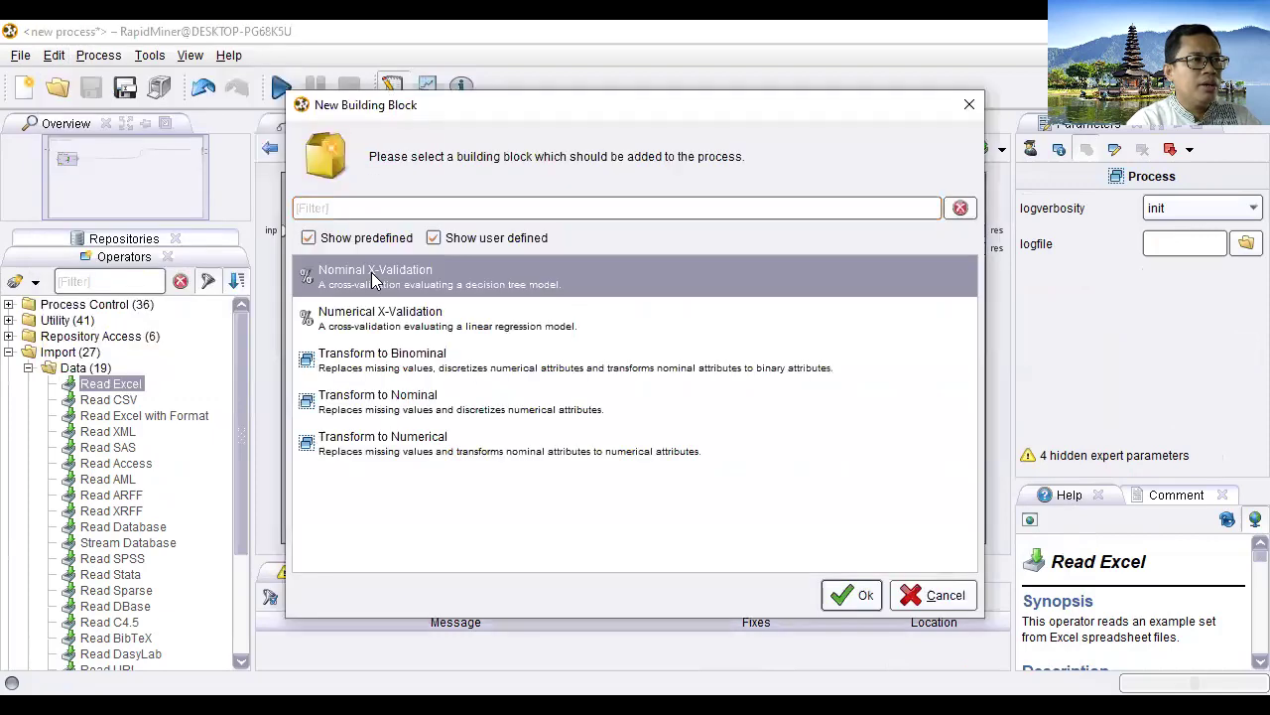
double_click(374, 281)
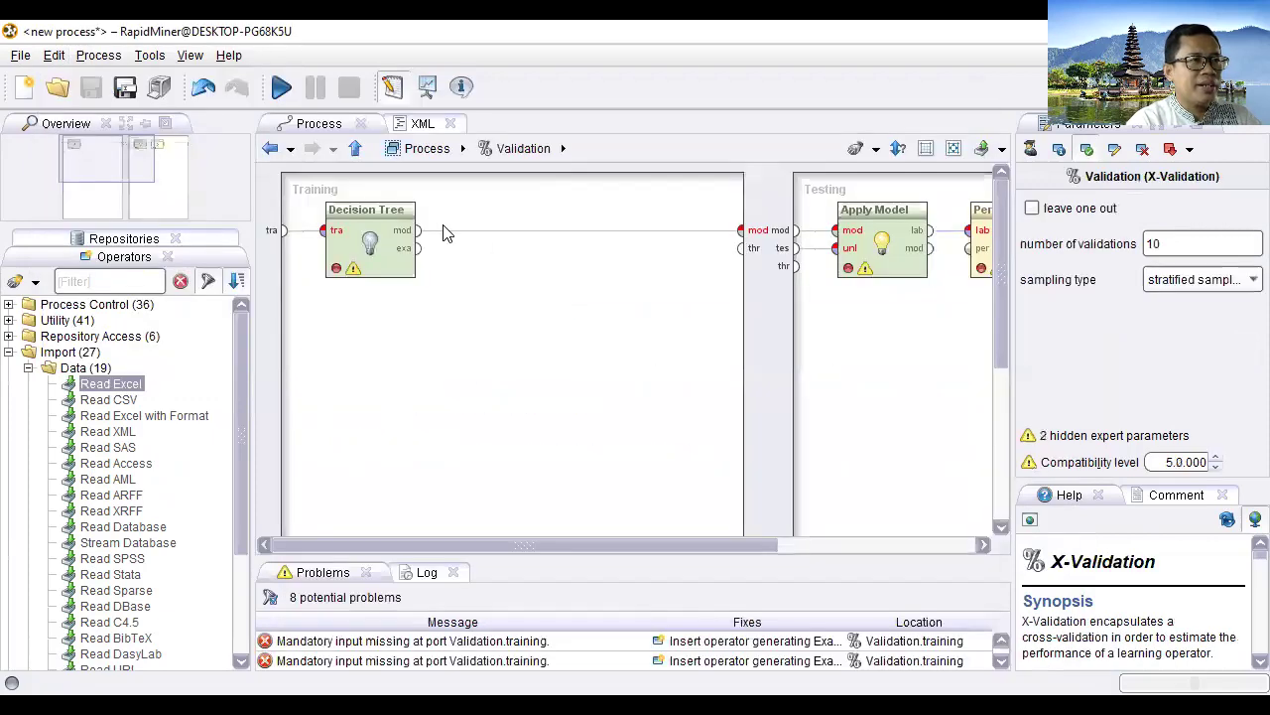
Replace the Decision Tree operator in the validation's training area with the k-NN operator from Lazy Modeling
left_click(363, 220)
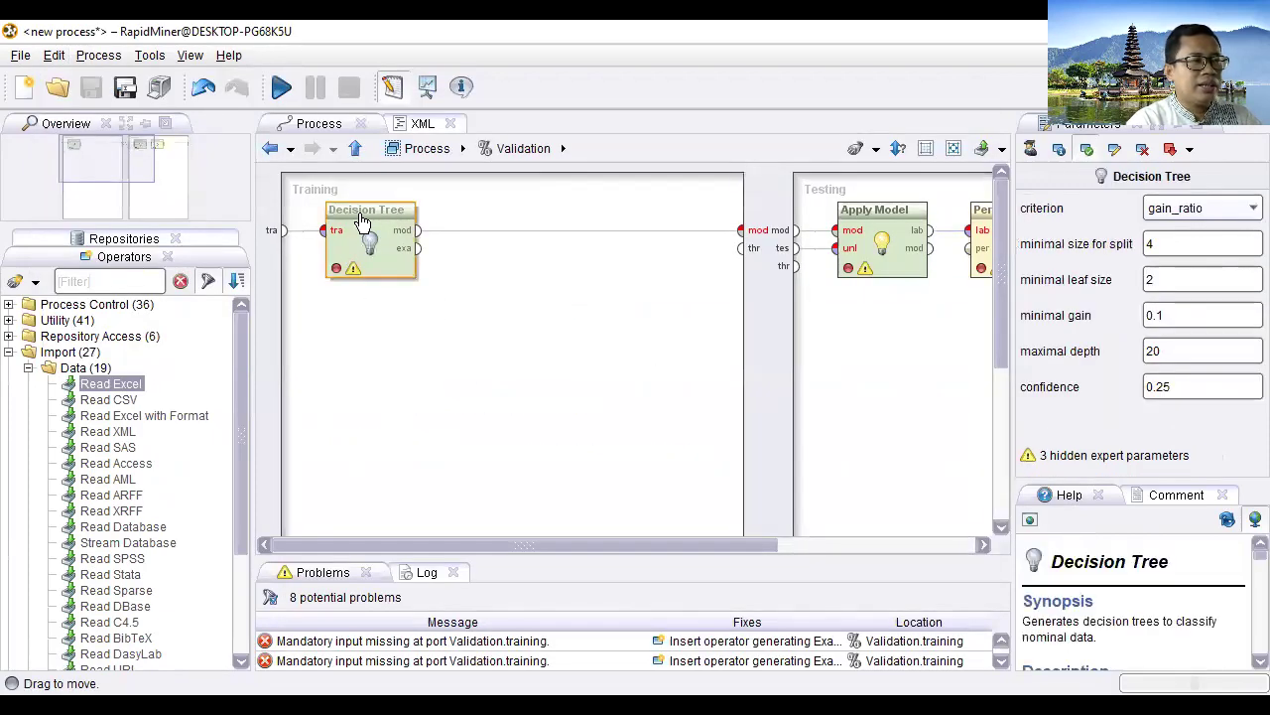
right_click(364, 220)
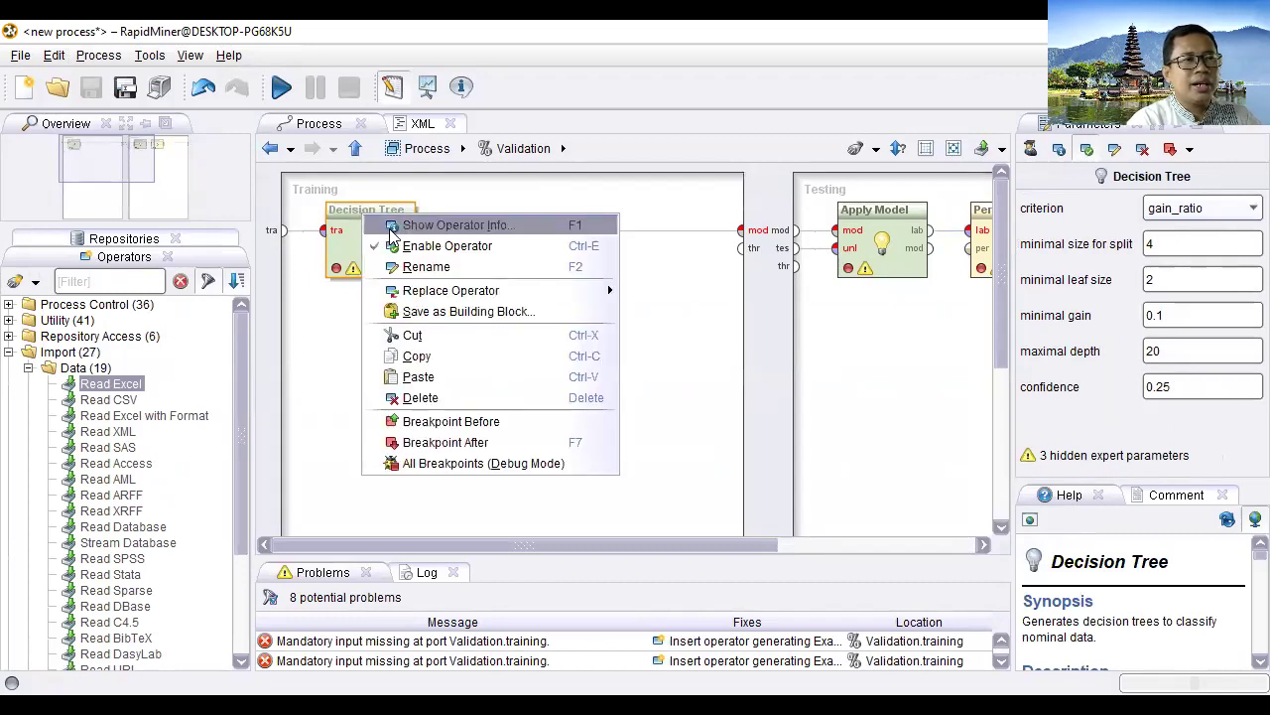
left_click(666, 327)
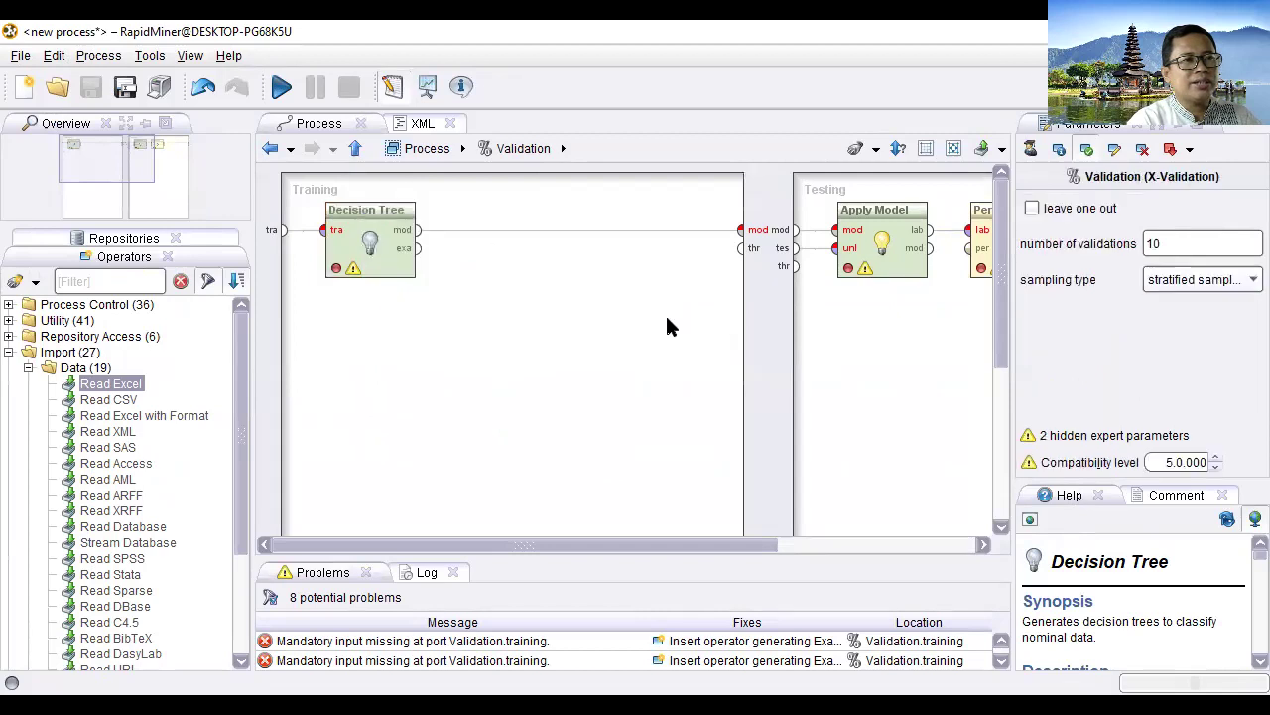
right_click(381, 217)
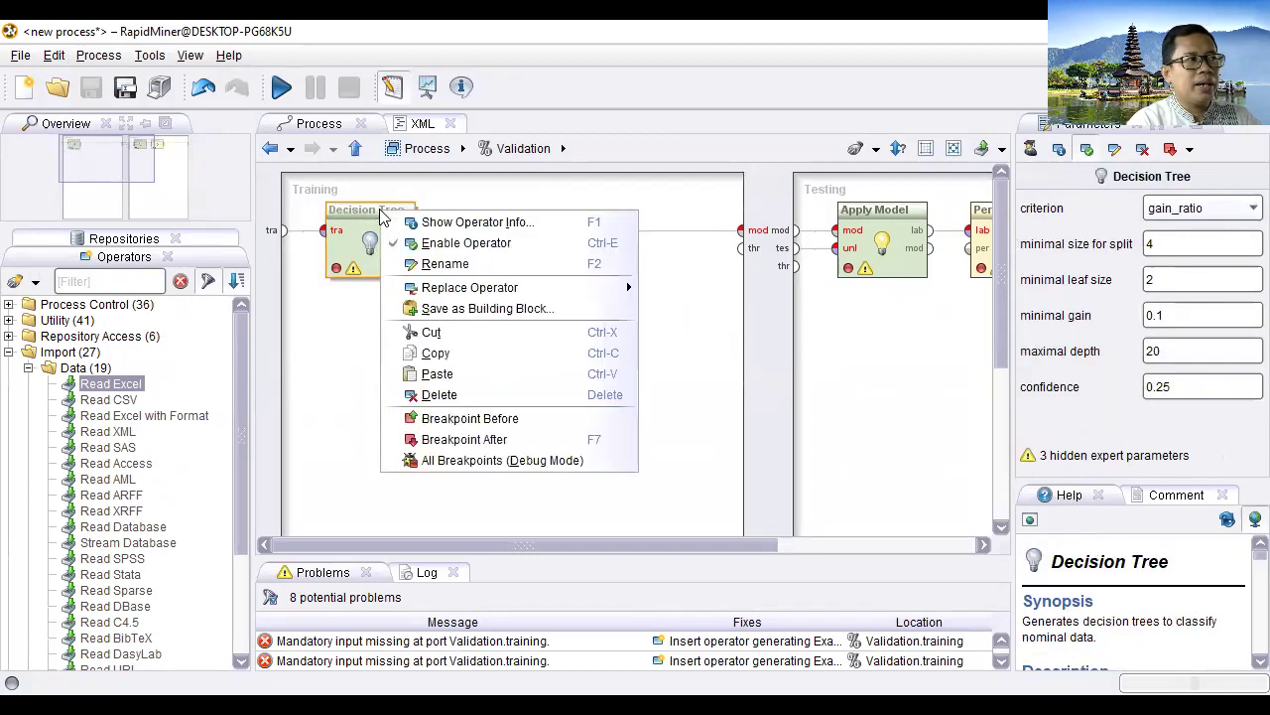
left_click(676, 279)
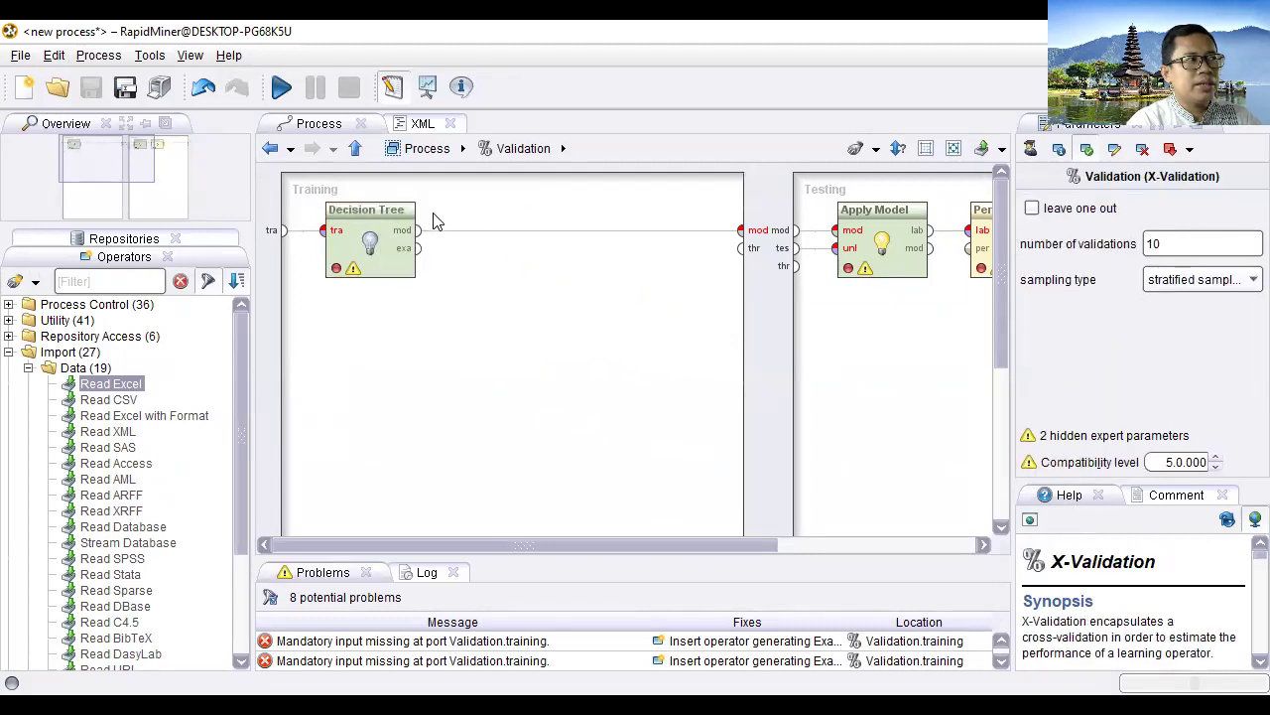
right_click(366, 212)
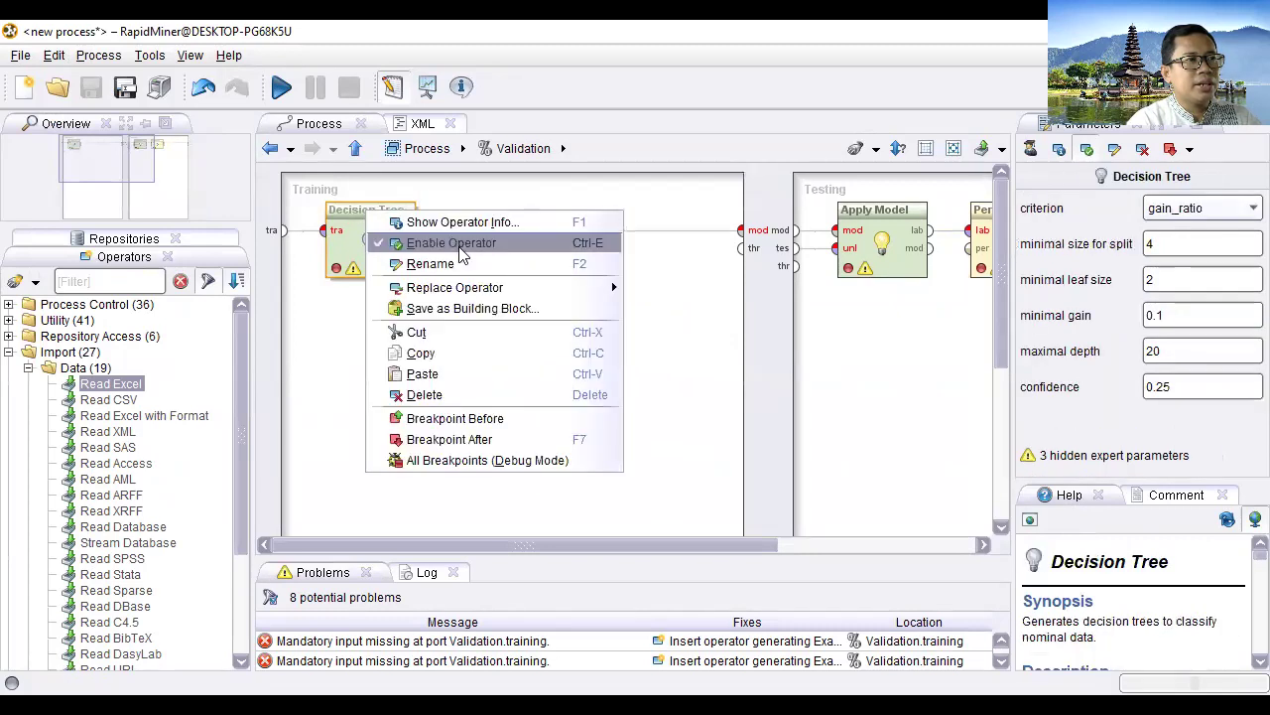
mouse_move(482, 291)
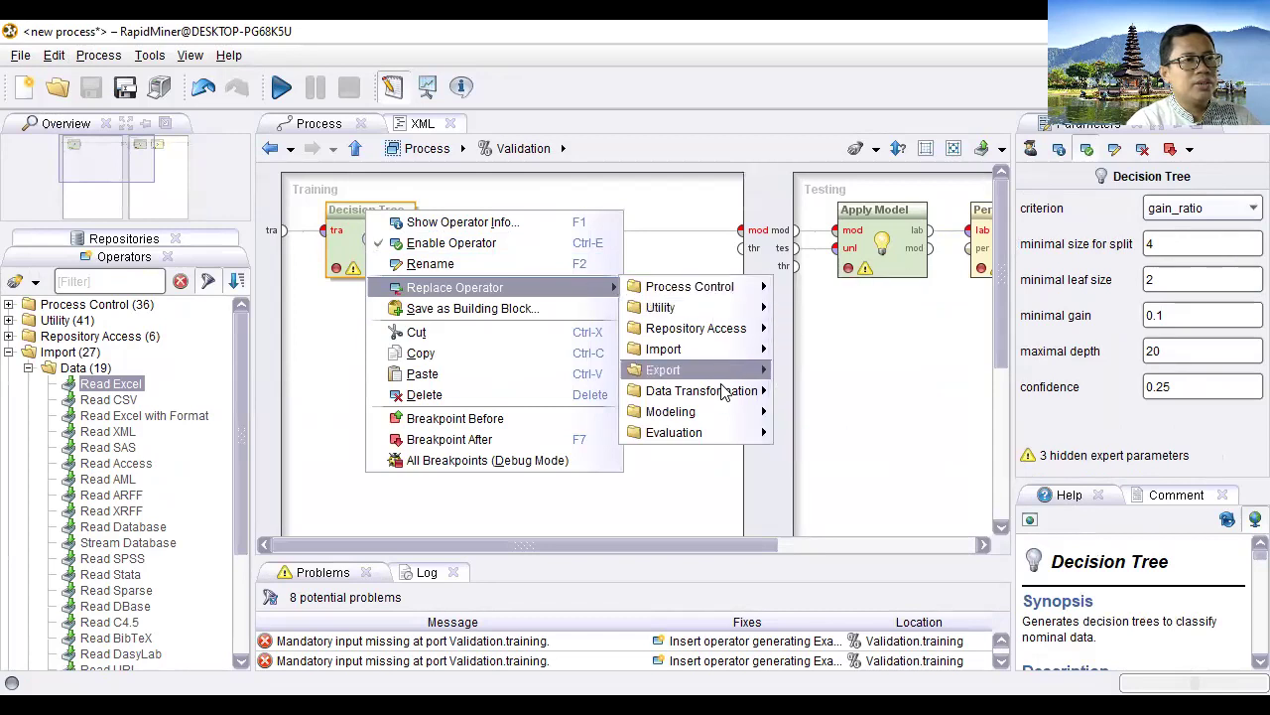
mouse_move(723, 417)
mouse_move(784, 411)
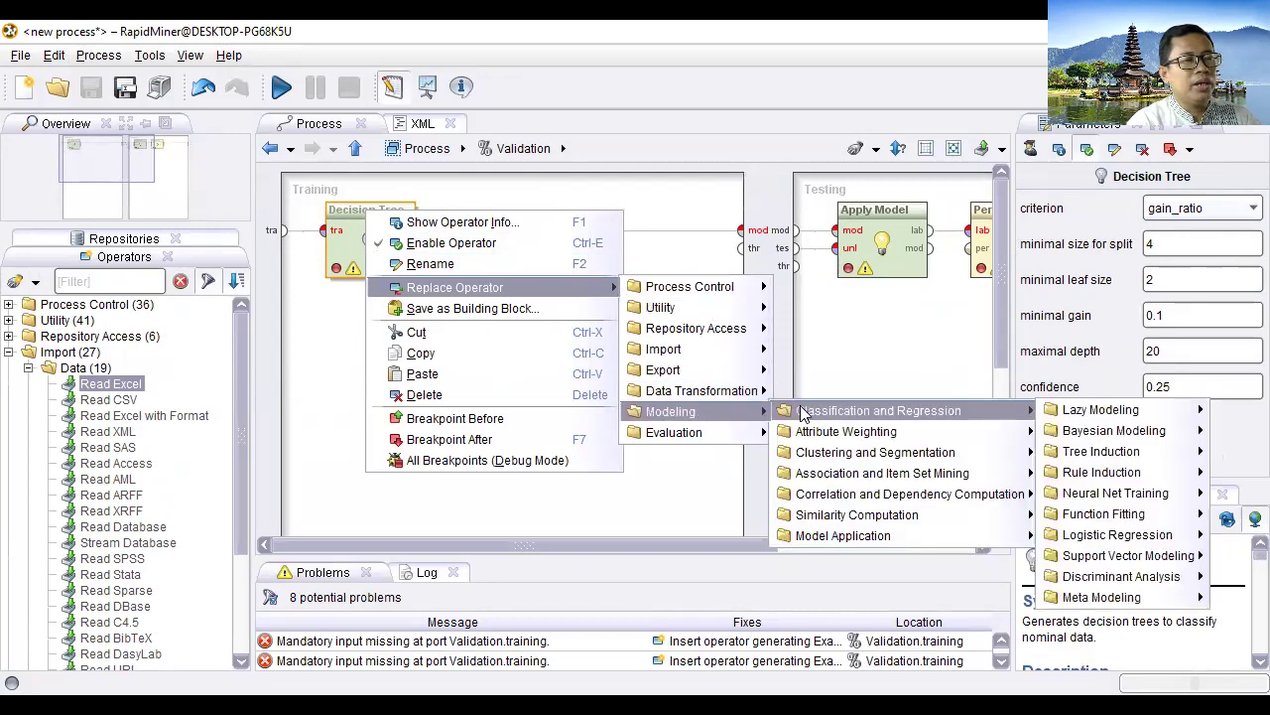
mouse_move(1098, 415)
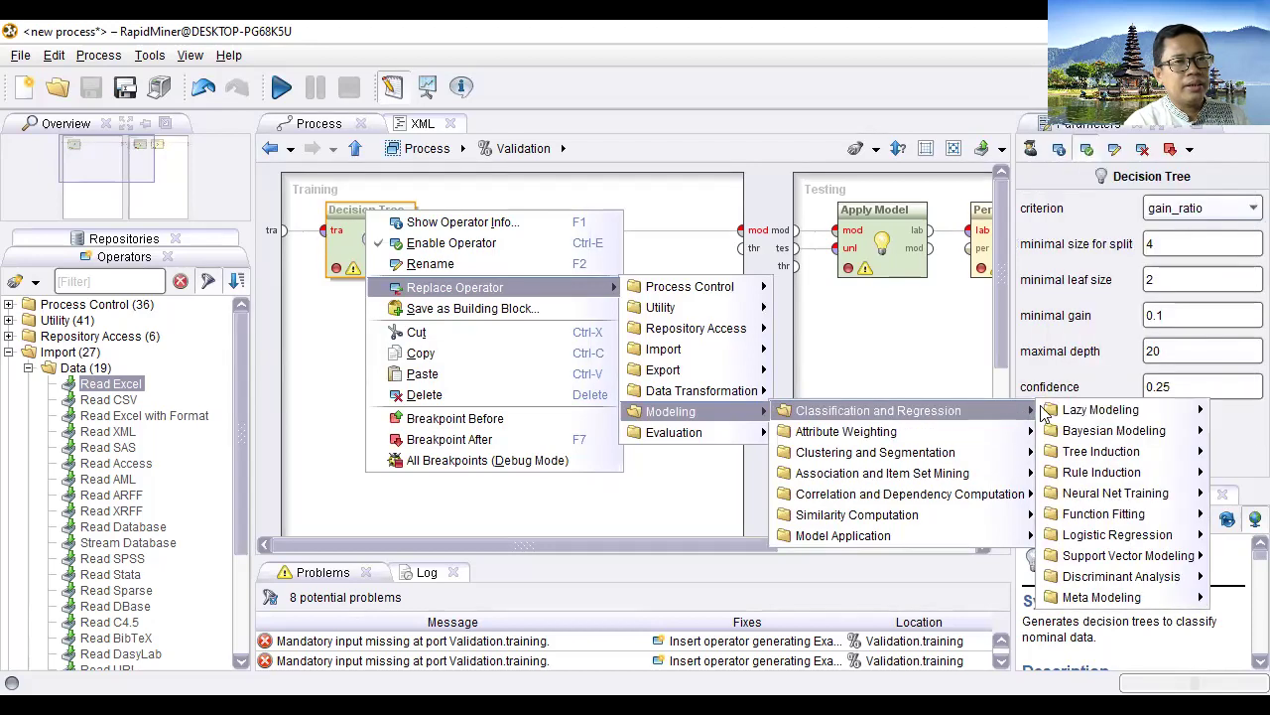
mouse_move(1044, 411)
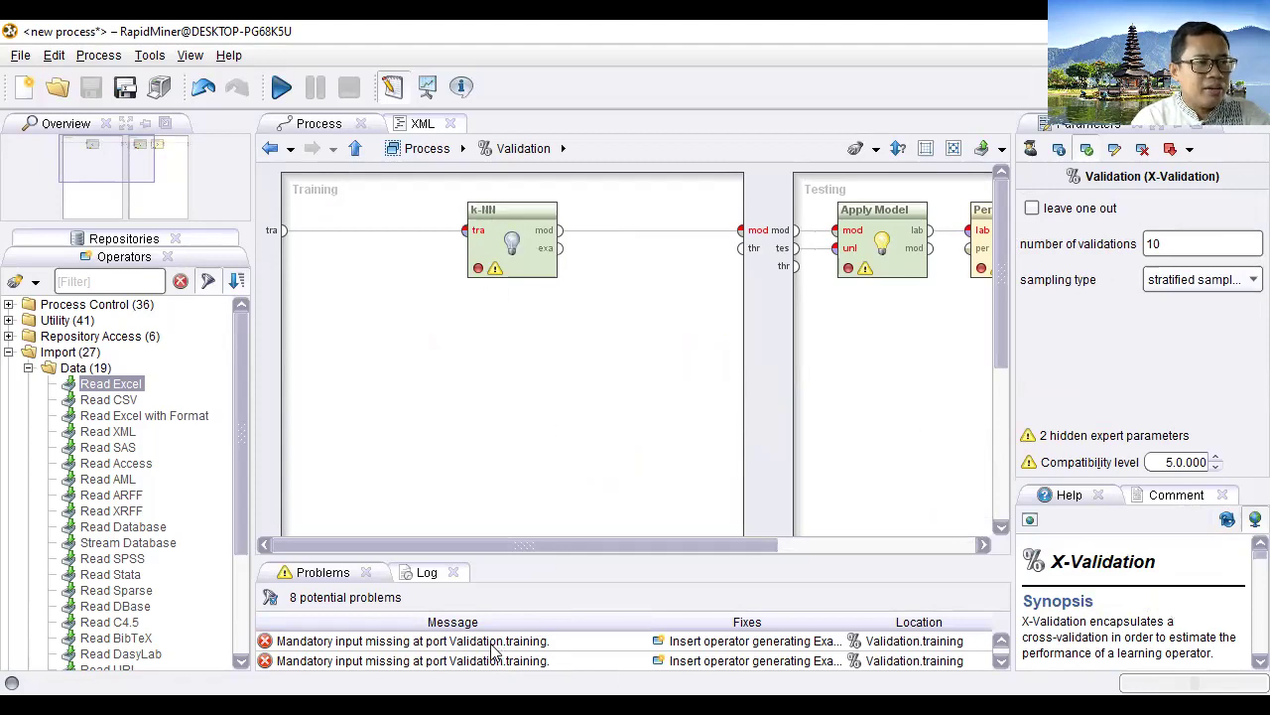
Return to the main process, move Validation away from Read Excel, and connect Read Excel's output to Validation's training input
left_click(356, 151)
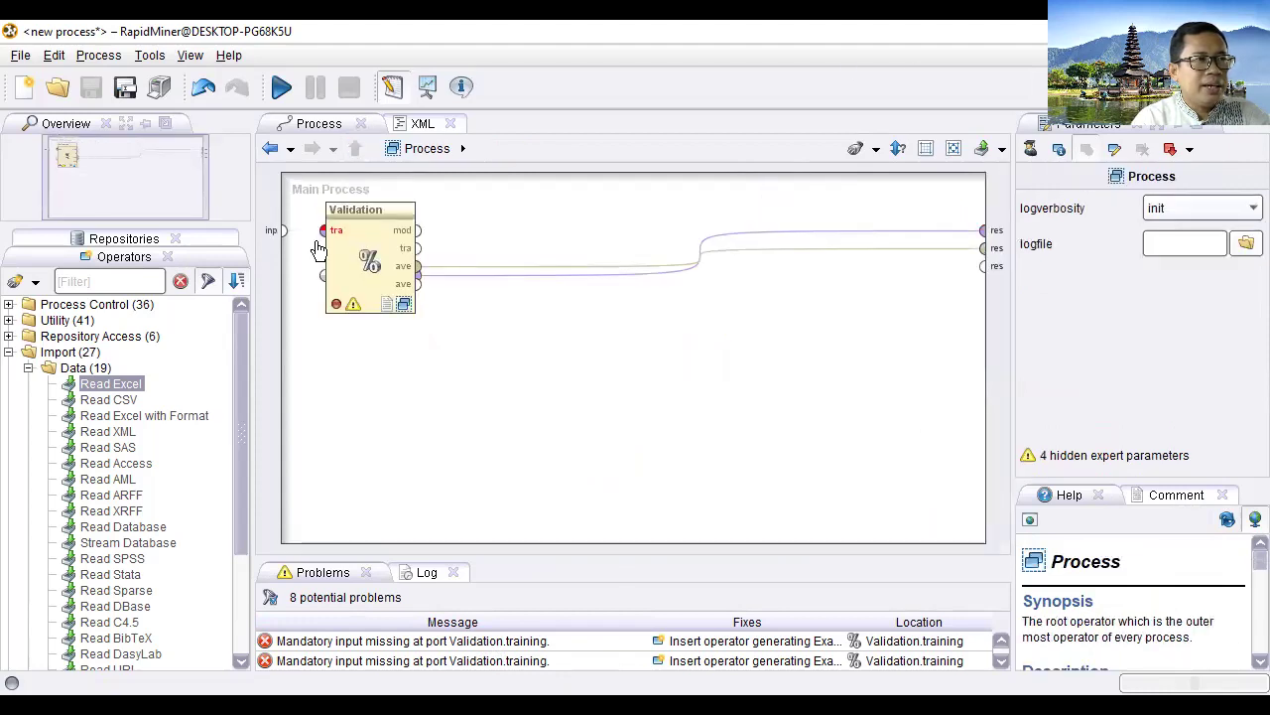
left_click_drag(412, 238, 678, 328)
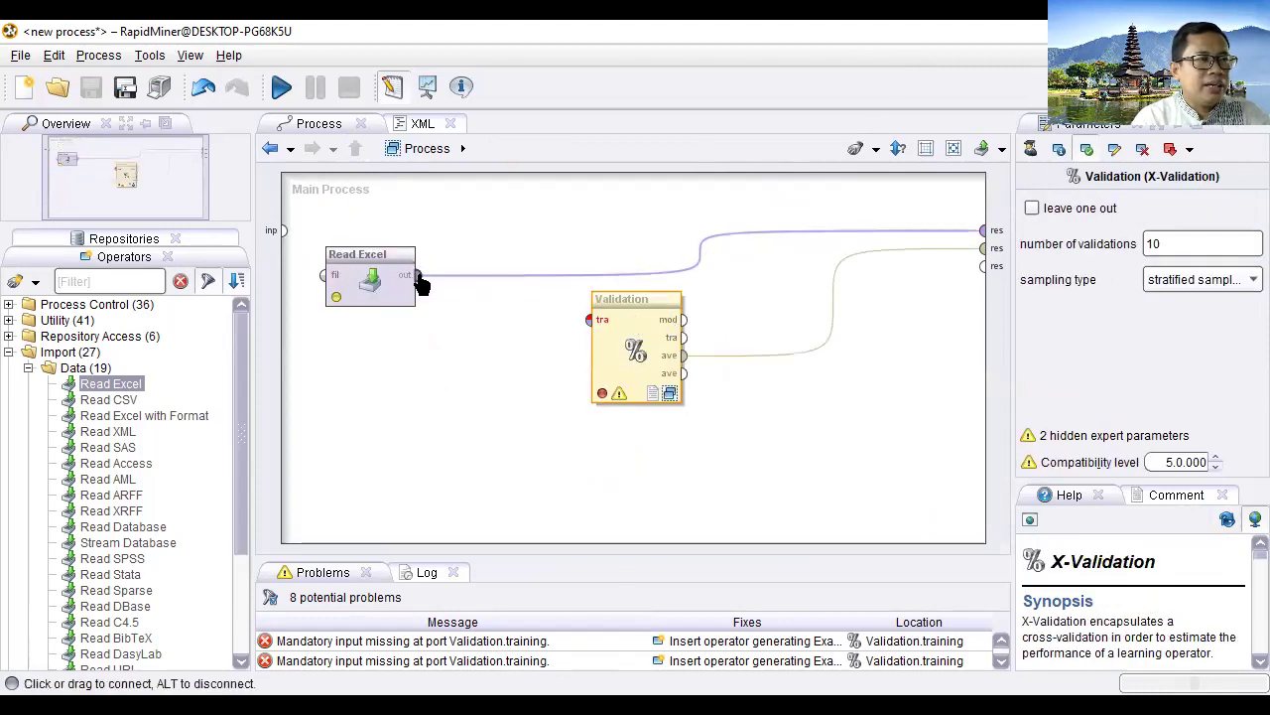
mouse_move(421, 285)
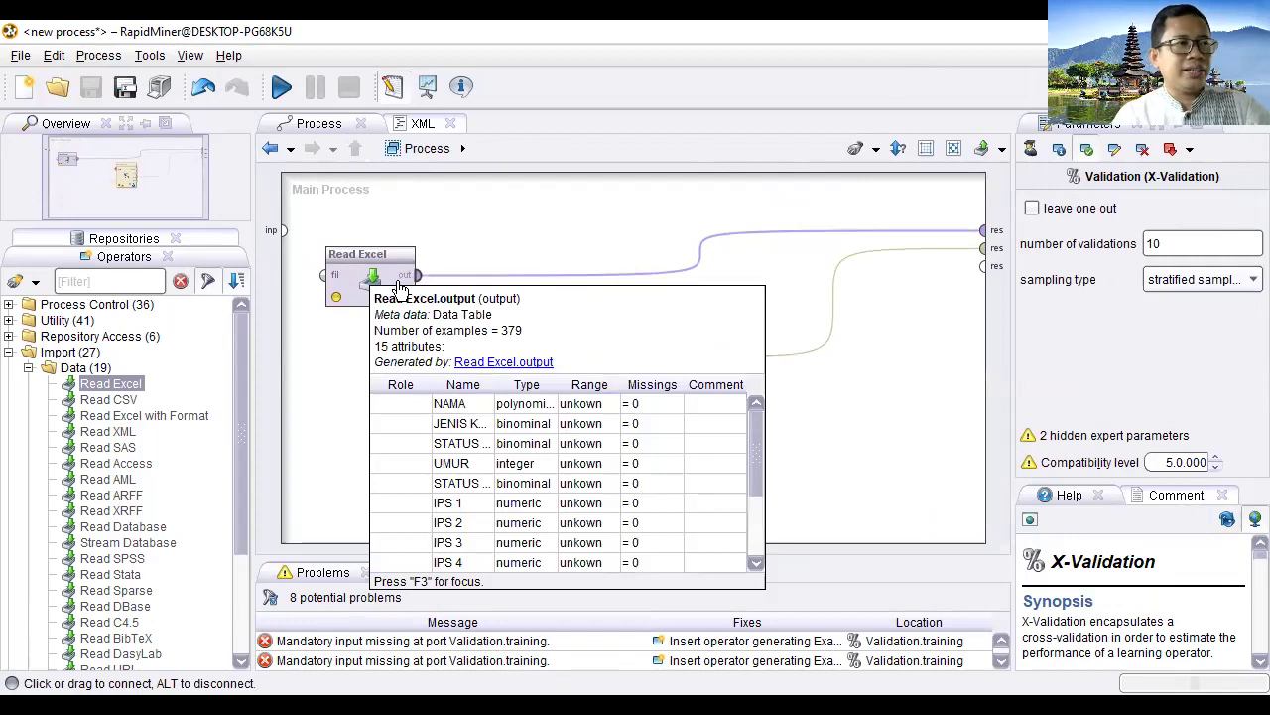
left_click_drag(419, 283, 983, 236)
left_click(741, 415)
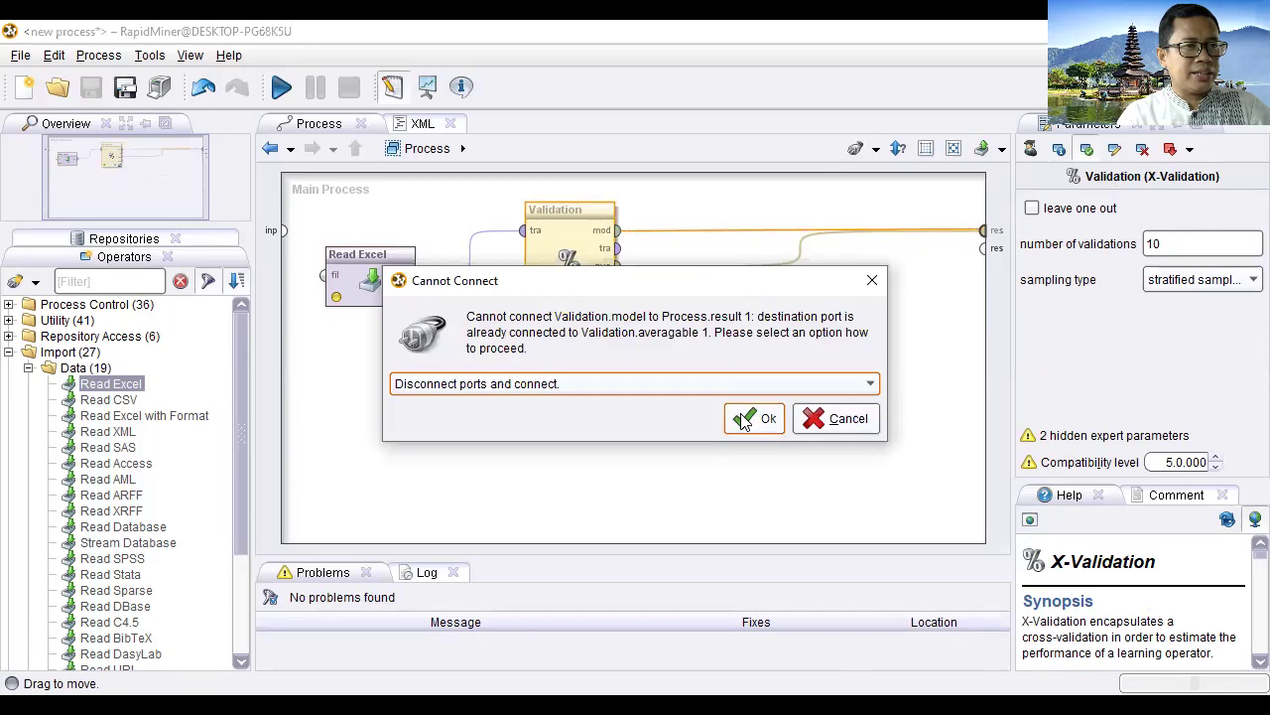
Connect Validation's model, training and first averagable outputs to the process results, and align the operator with Read Excel
left_click(752, 417)
left_click_drag(616, 248, 982, 248)
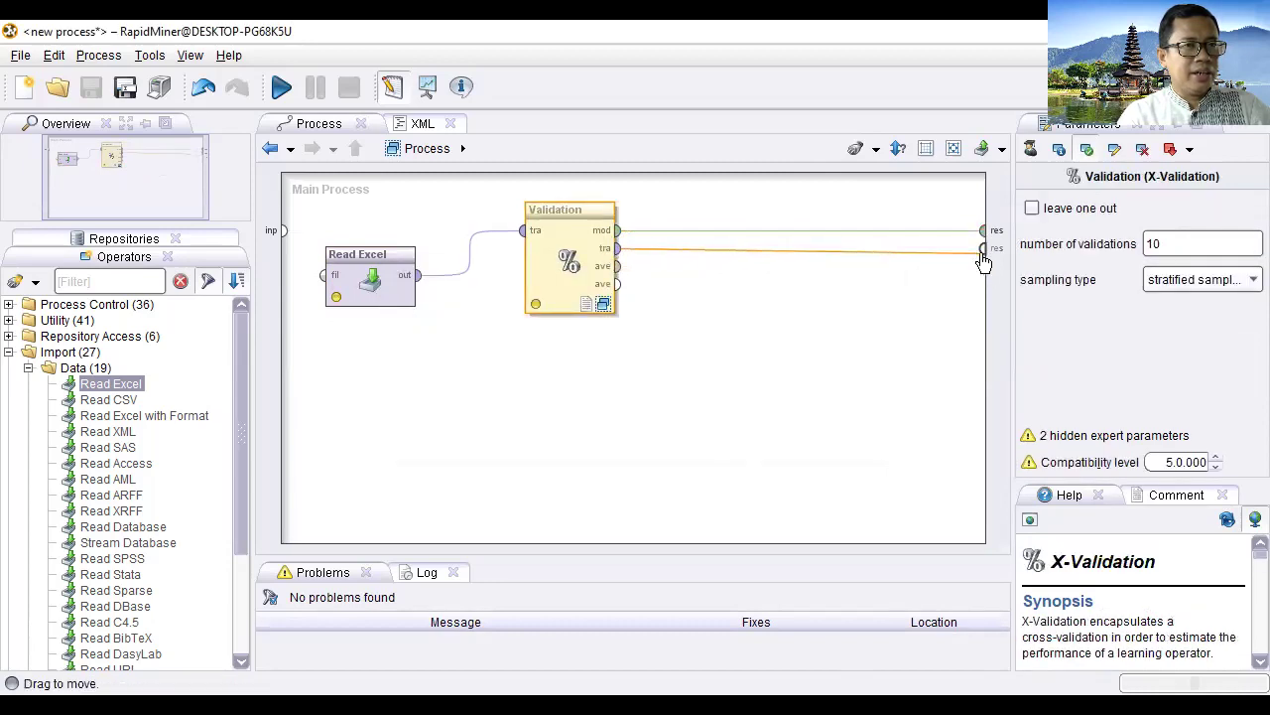
left_click_drag(617, 266, 982, 266)
left_click(646, 363)
left_click_drag(567, 255, 567, 300)
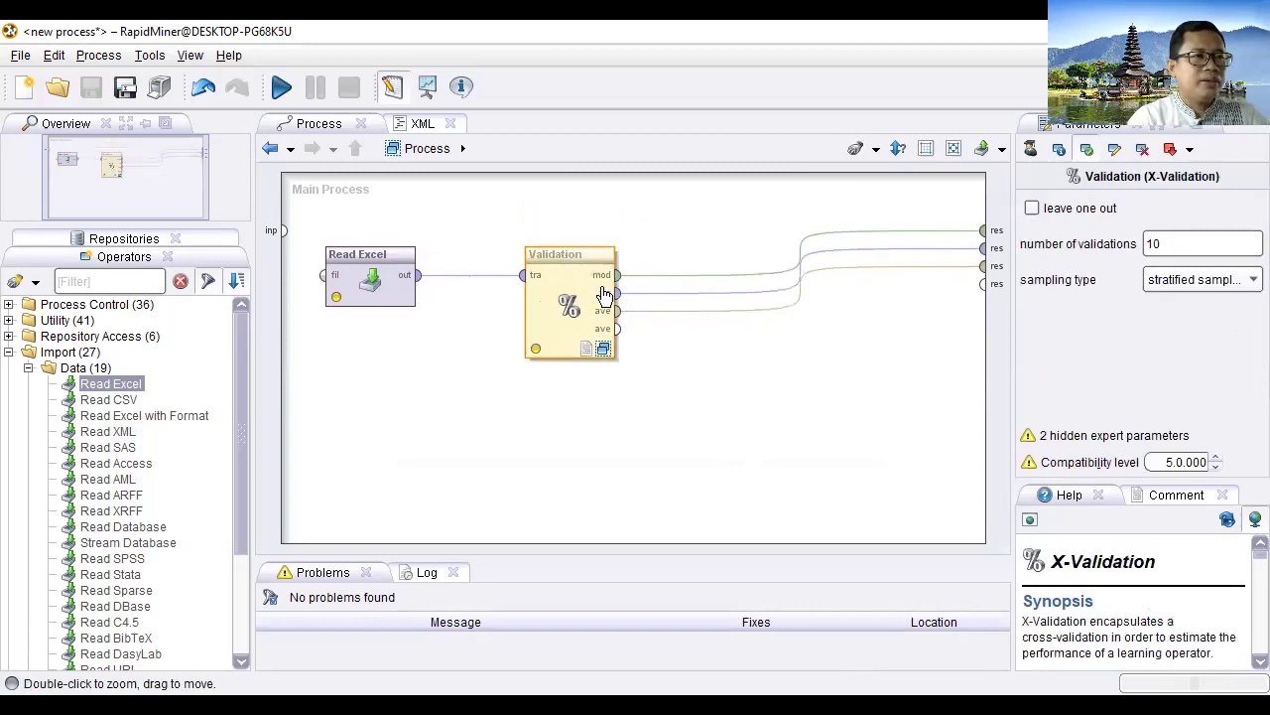
Check the training and testing subprocesses inside Validation and the parameters of its k-NN operator
left_click(604, 350)
left_click(355, 148)
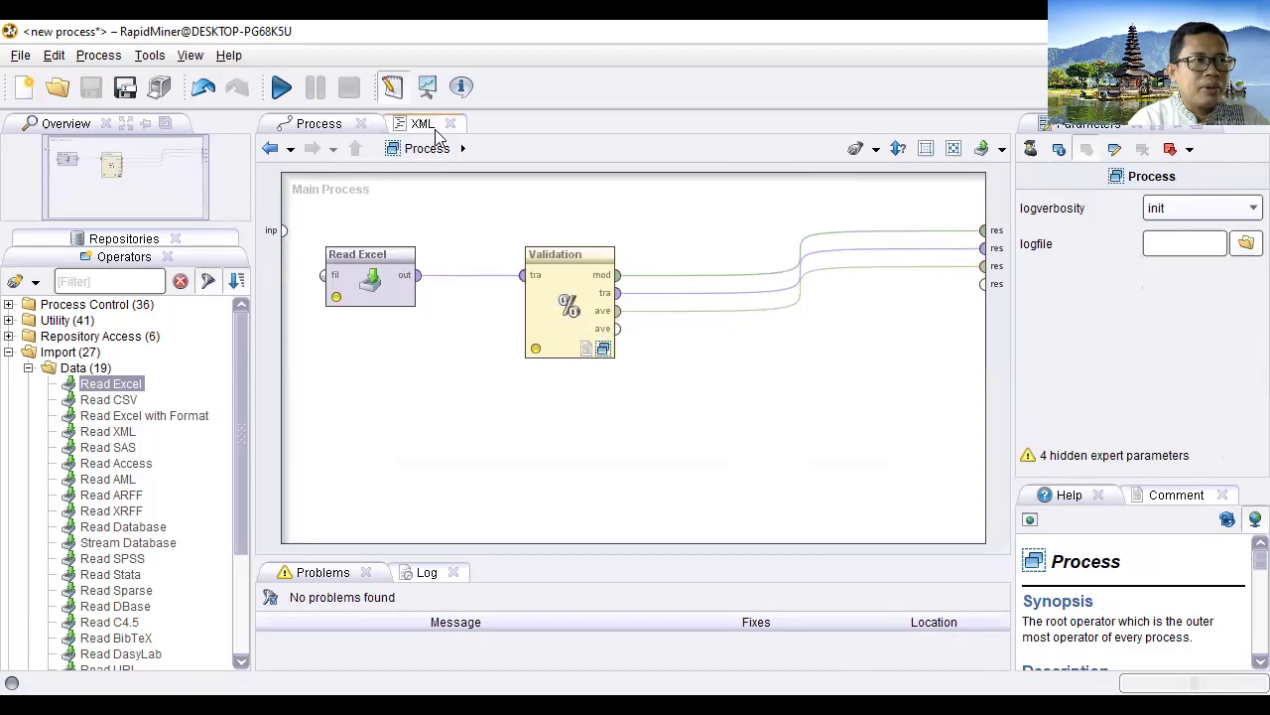
left_click(463, 149)
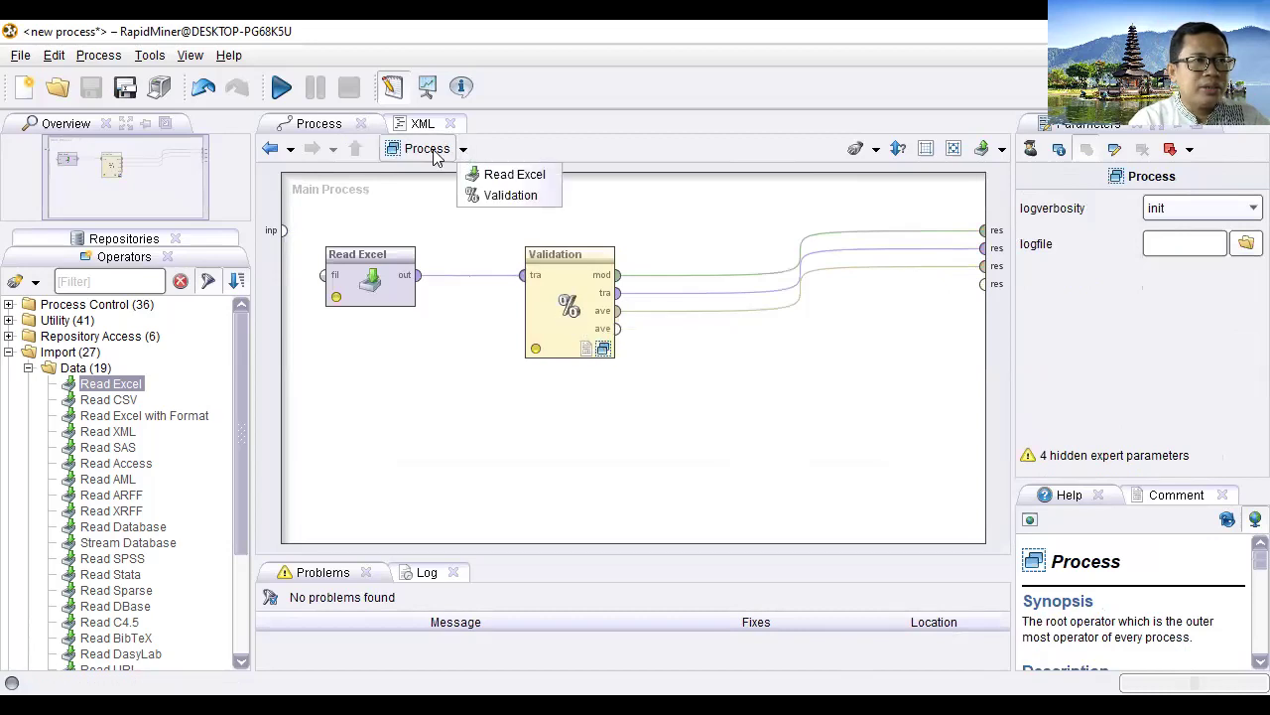
left_click(609, 370)
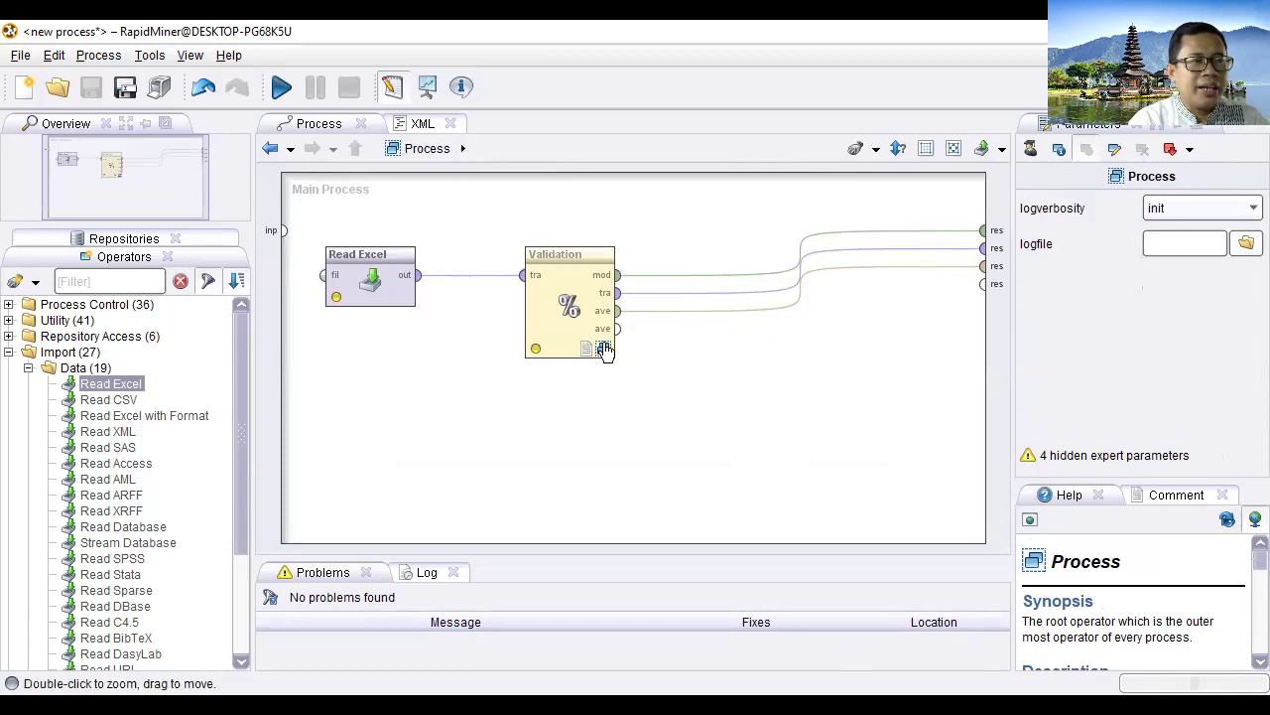
double_click(604, 349)
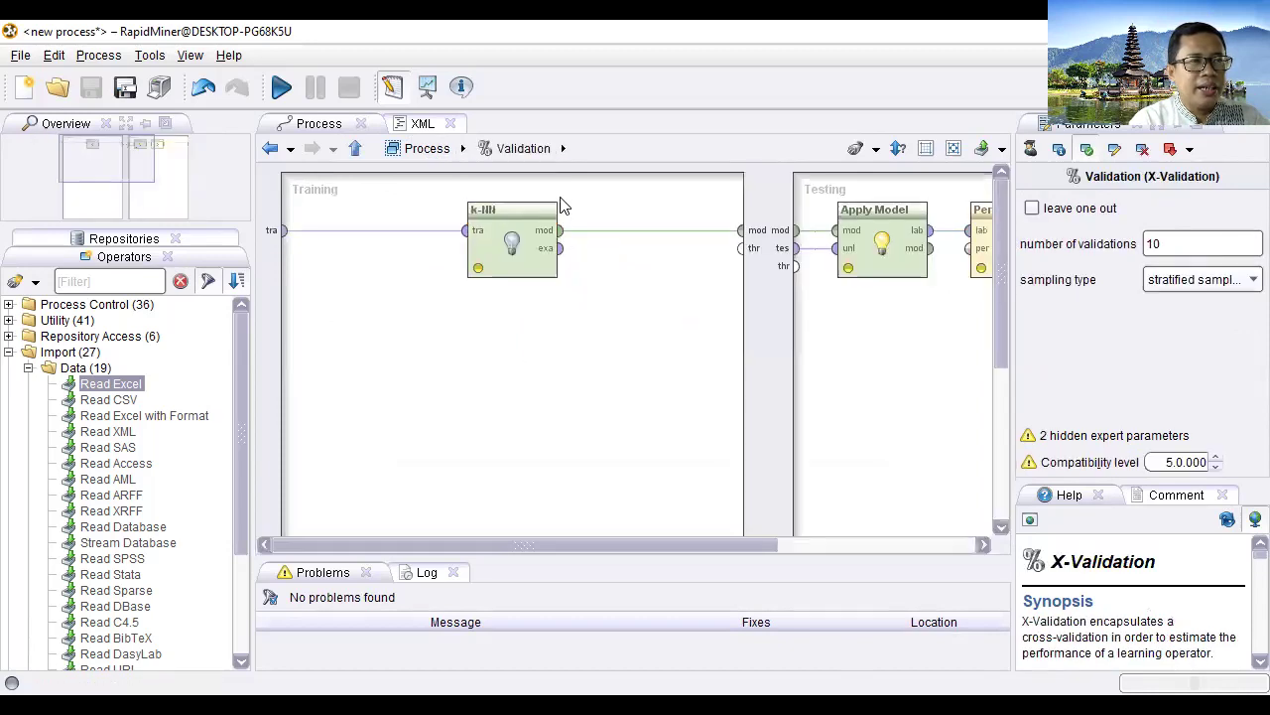
left_click(514, 230)
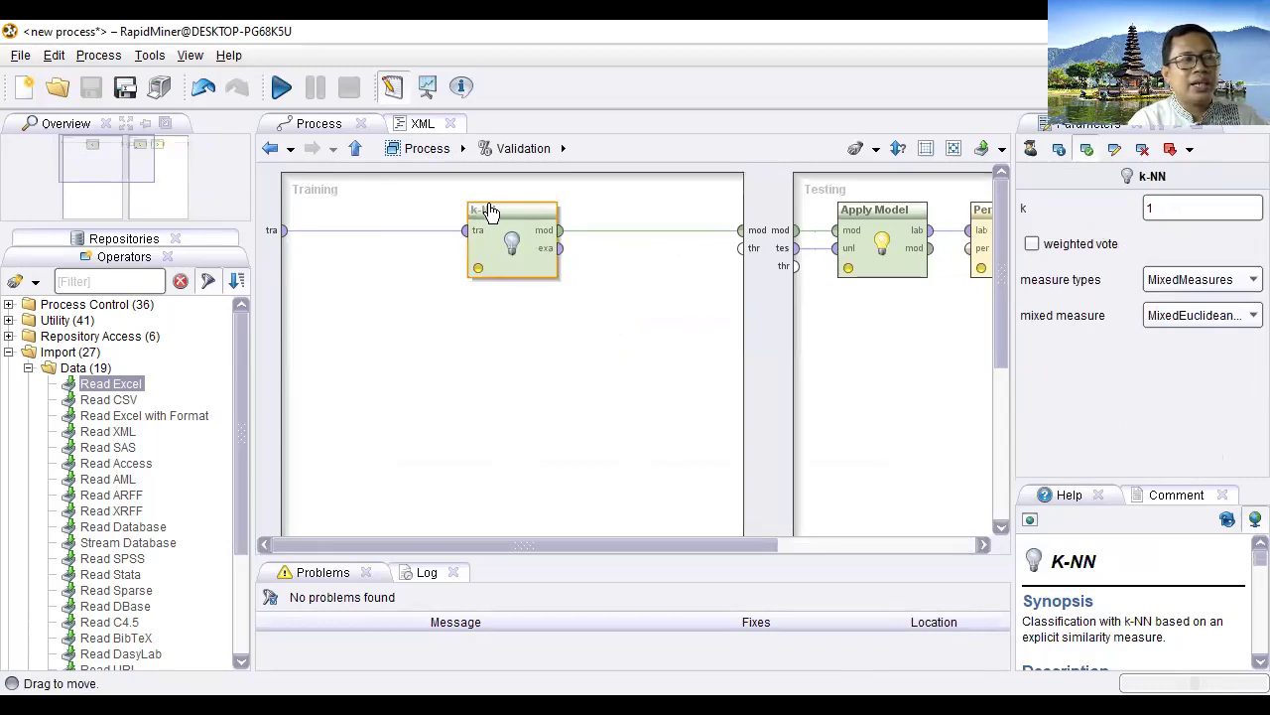
left_click(356, 148)
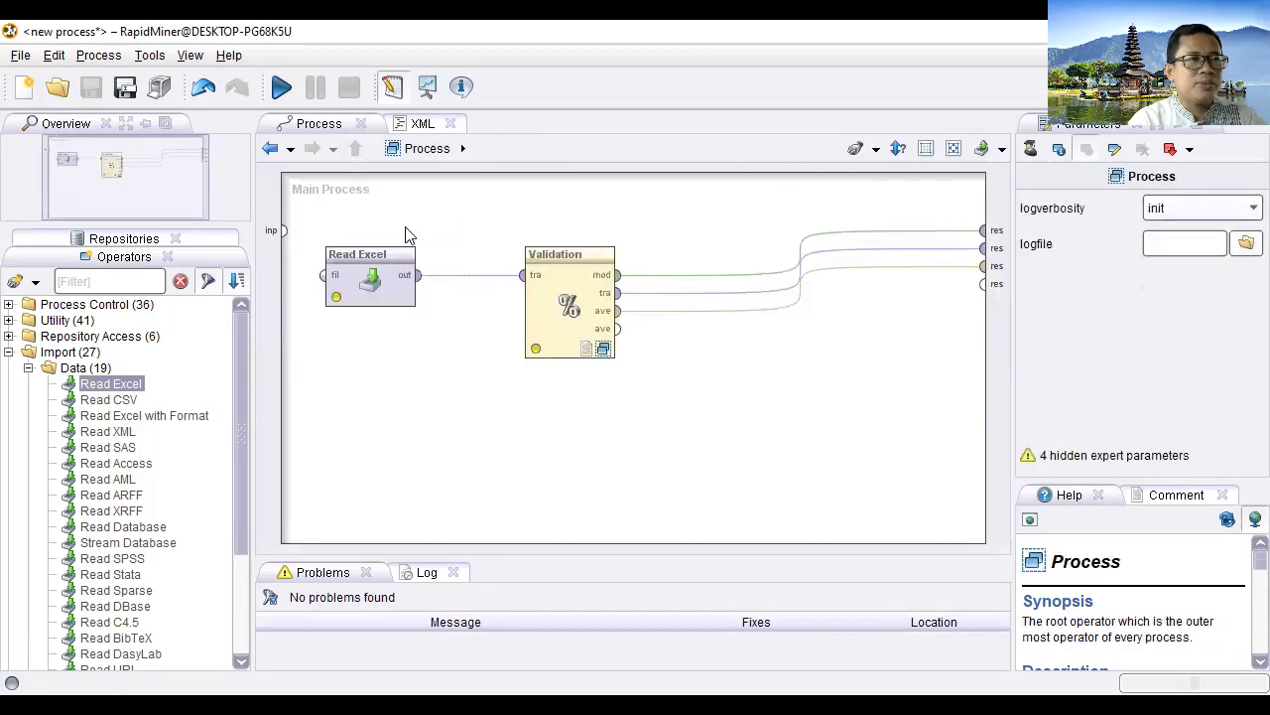
Run the process, saving it as "K-Nn -2" and closing the old results before it starts
left_click(283, 89)
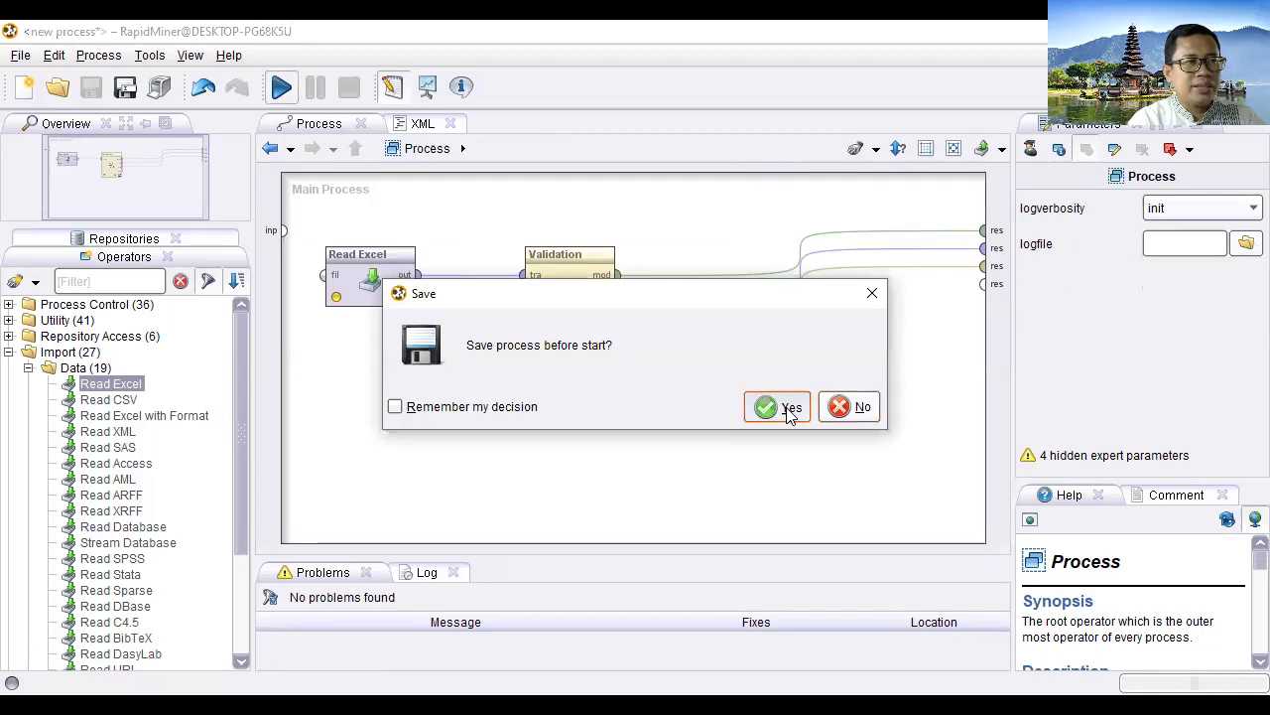
left_click(789, 409)
left_click(300, 237)
left_click(417, 538)
type("K-Nn -2")
key("Return")
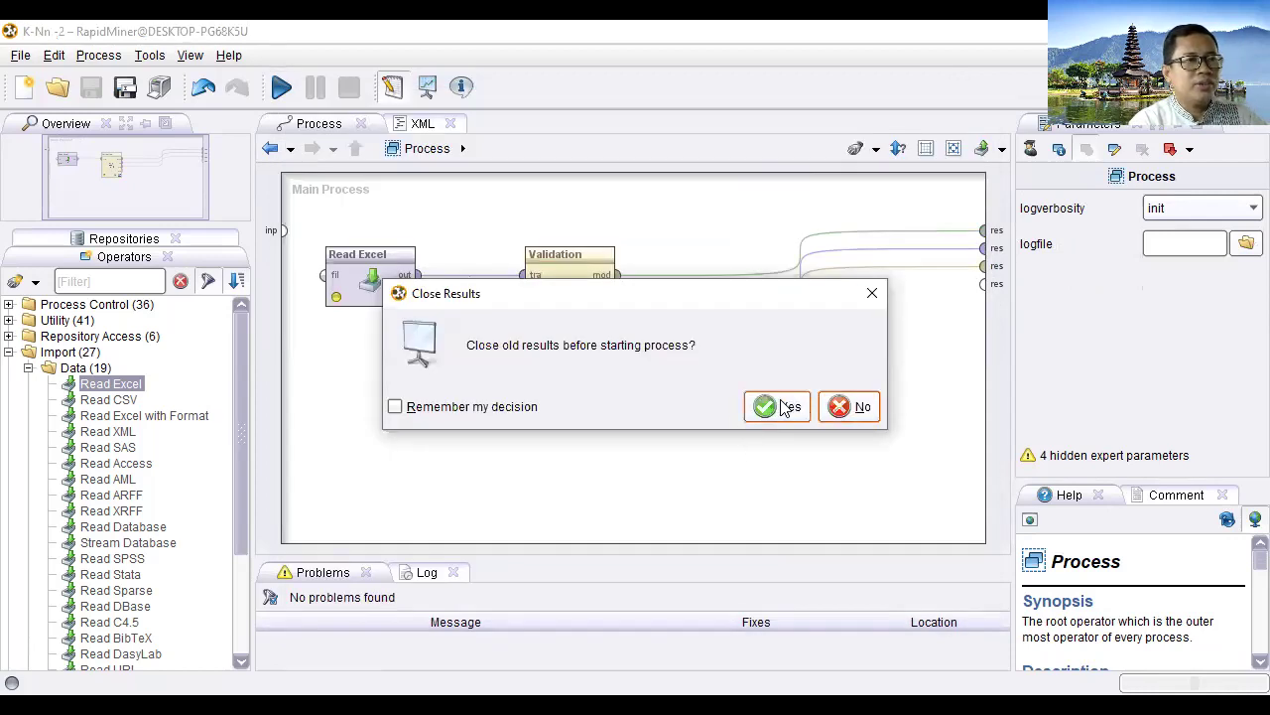
left_click(784, 407)
left_click(775, 406)
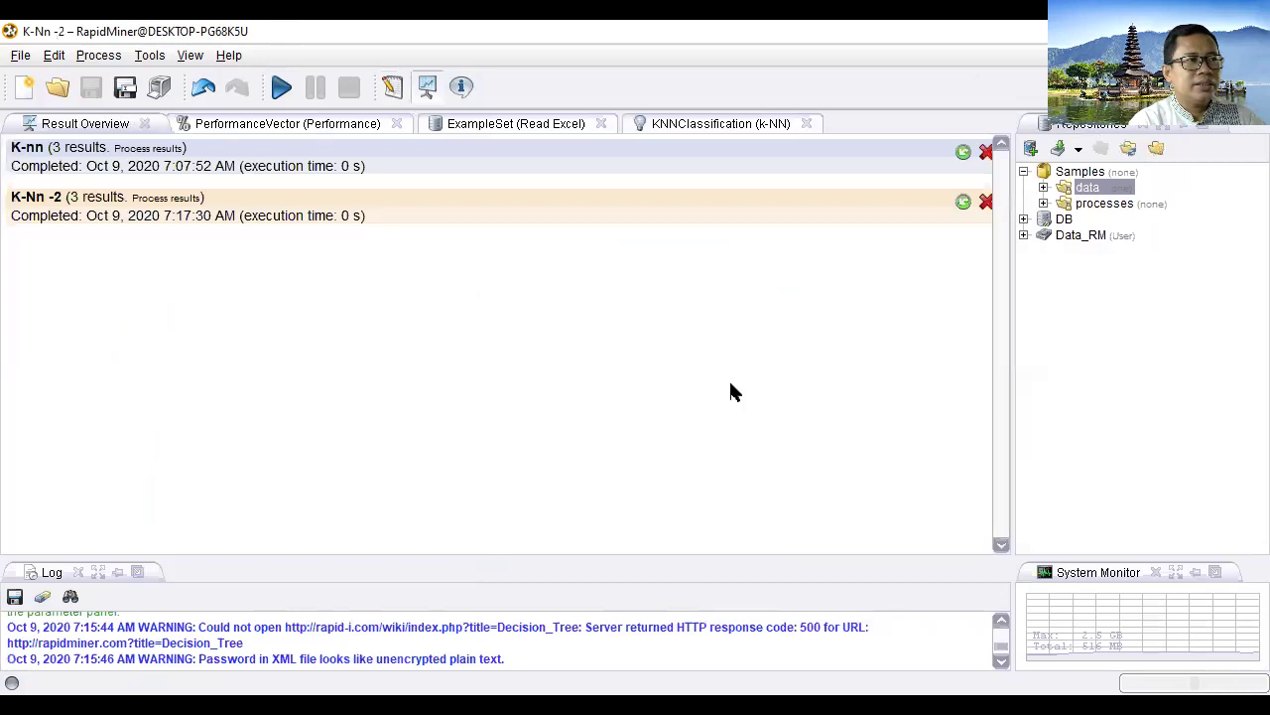
Review the KNNClassification model description and the accuracy table in the PerformanceVector results
left_click(667, 127)
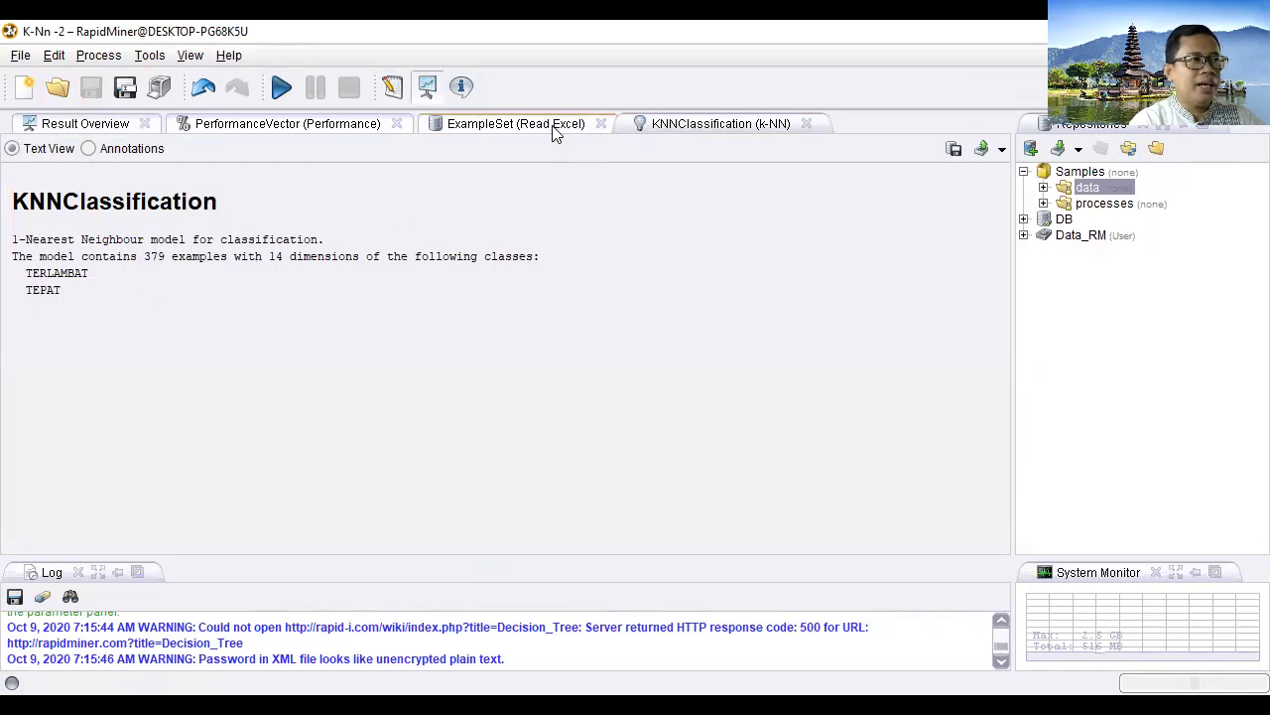
left_click(286, 133)
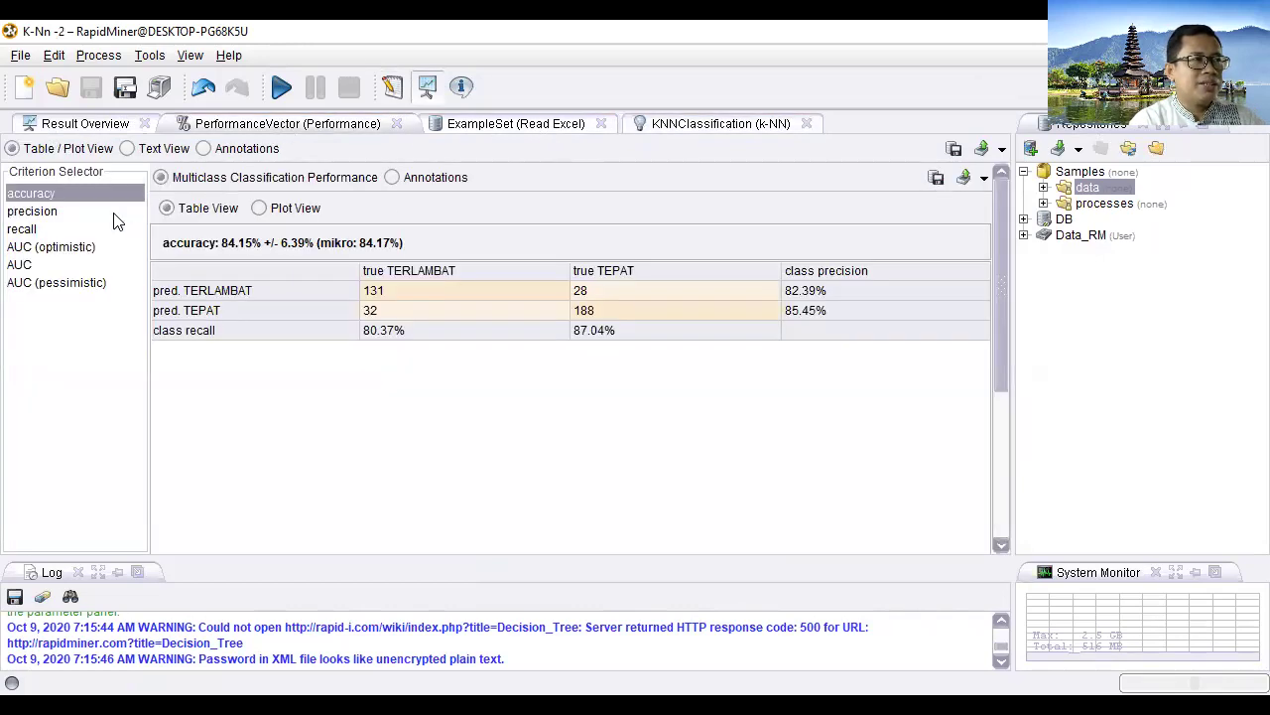